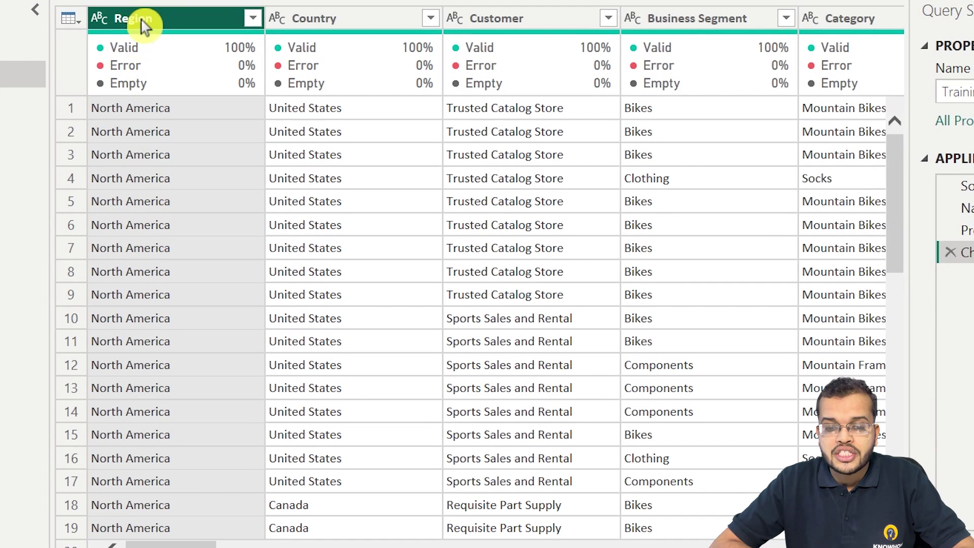
Examine the data type and column quality of the TrainingSample2 columns from Region through UnitPrice.
mouse_move(187, 76)
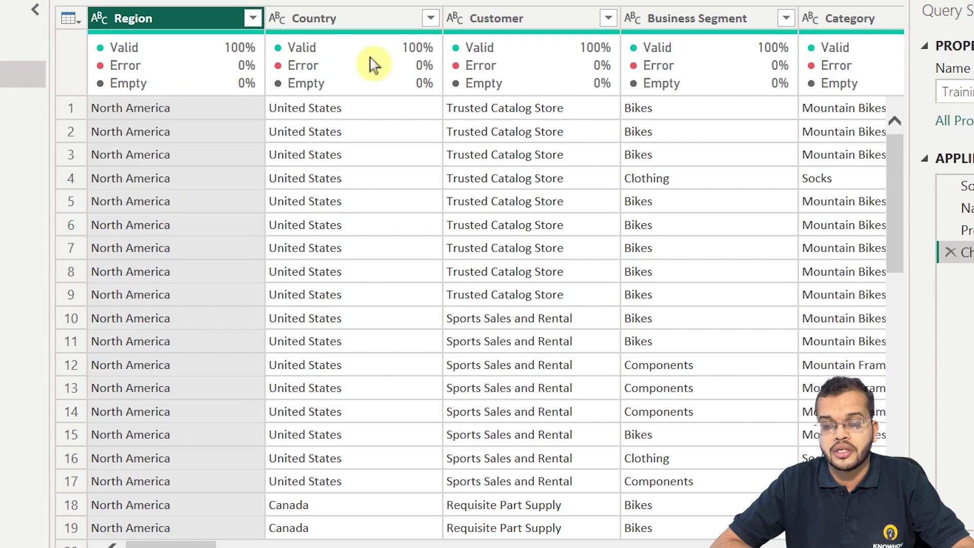
click(368, 24)
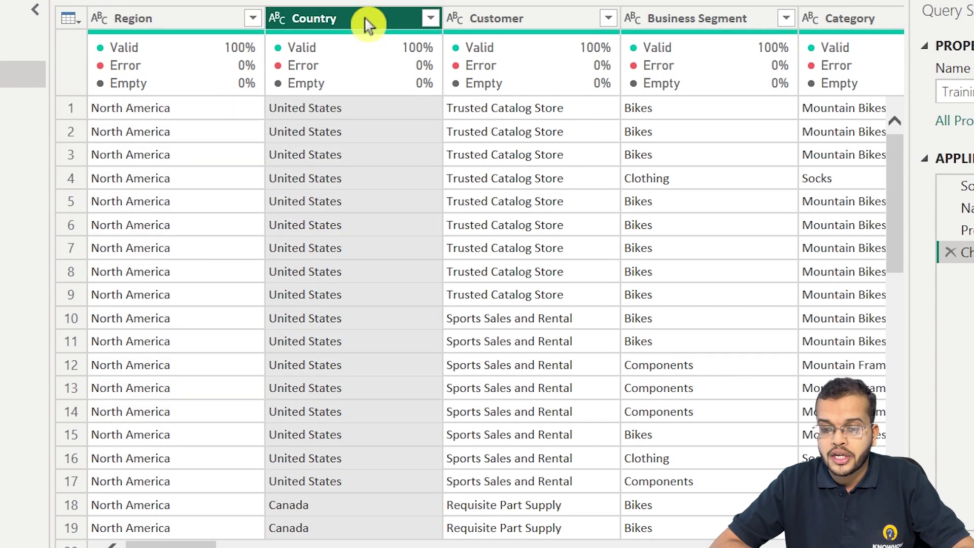
click(480, 18)
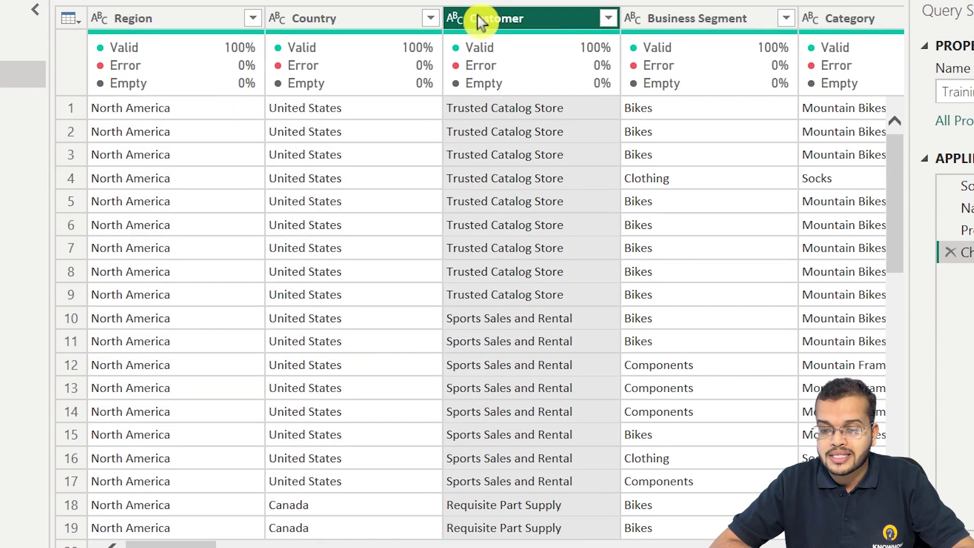
click(695, 15)
drag(196, 543, 292, 545)
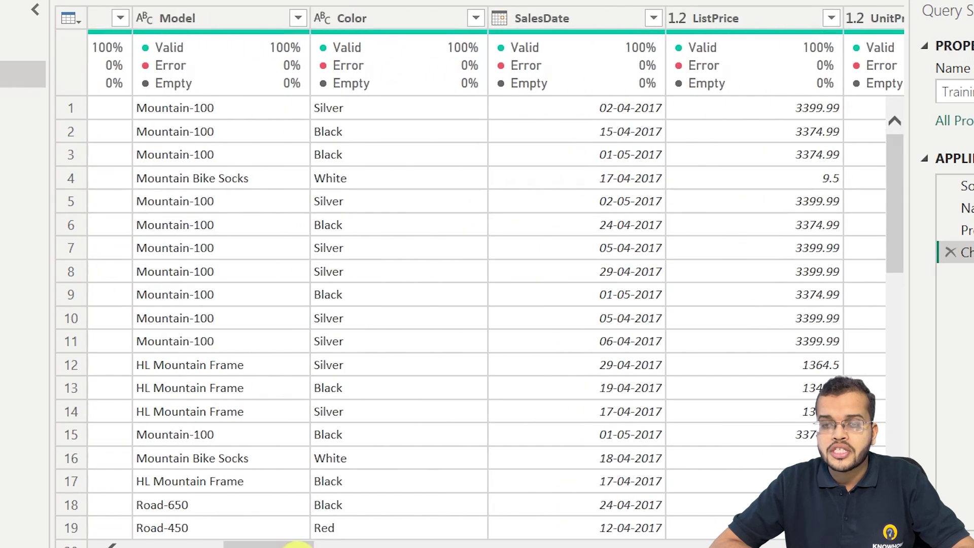
click(228, 28)
click(373, 26)
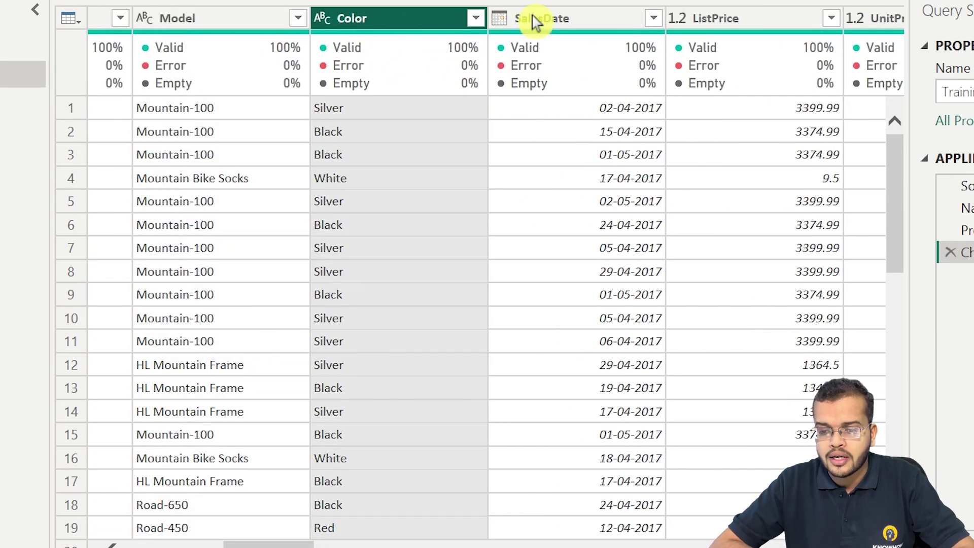
click(598, 20)
click(712, 19)
drag(289, 544, 330, 545)
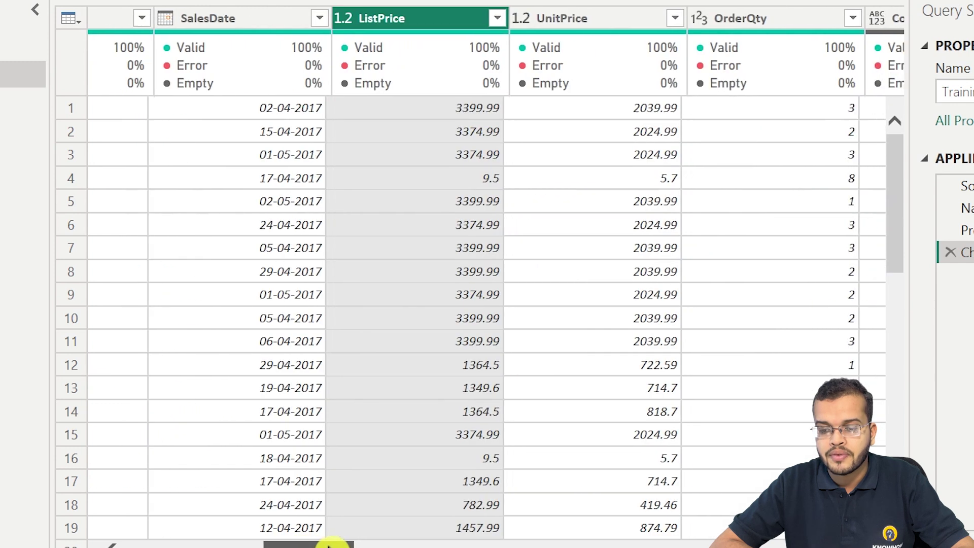
click(611, 22)
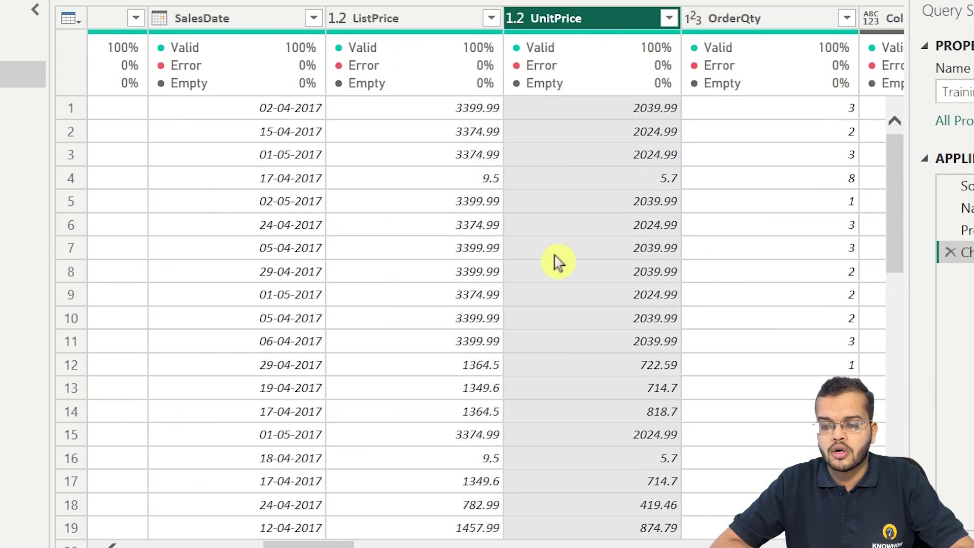
Examine the quality figures of OrderQty and the unnamed columns from Column12 onward, and return to the table's first columns.
drag(337, 545, 389, 546)
click(317, 26)
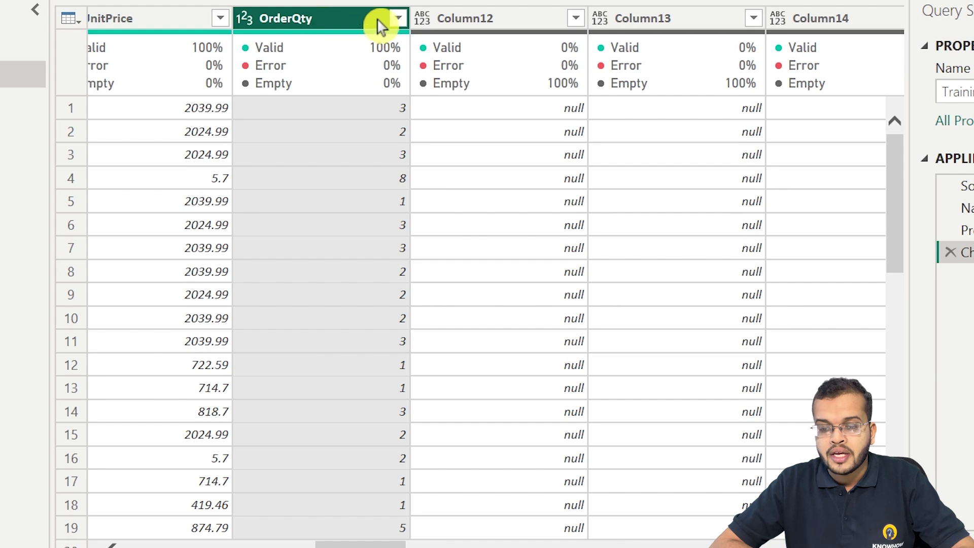
click(491, 20)
click(655, 20)
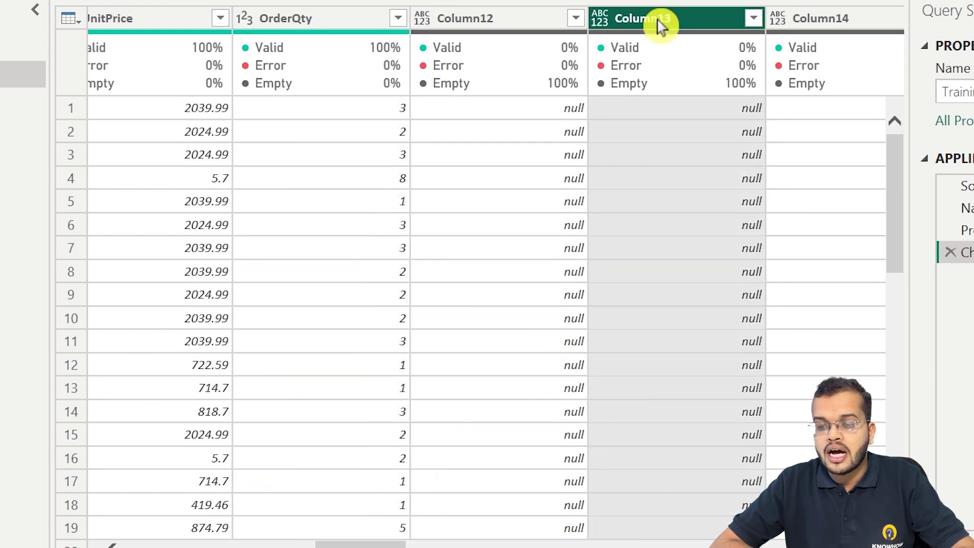
click(816, 23)
mouse_move(502, 91)
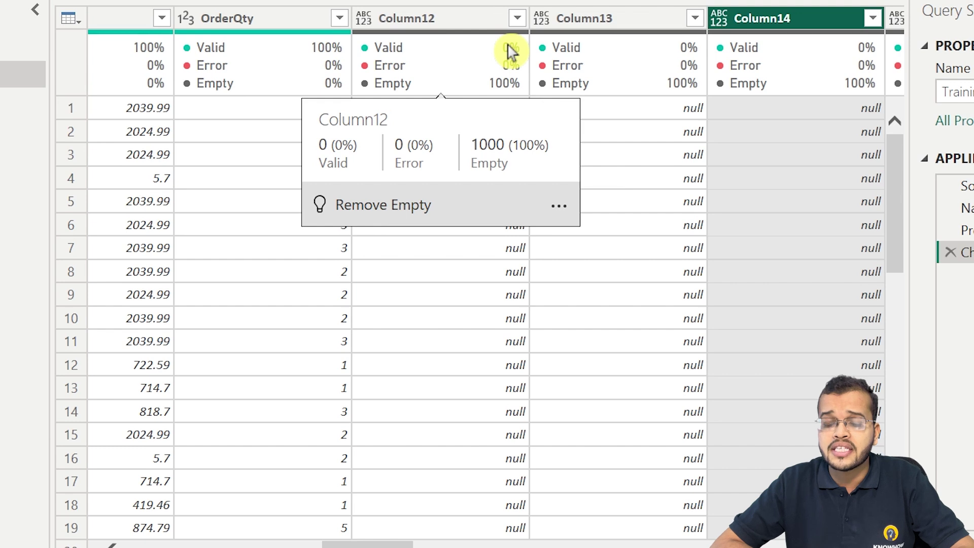
drag(387, 544, 472, 544)
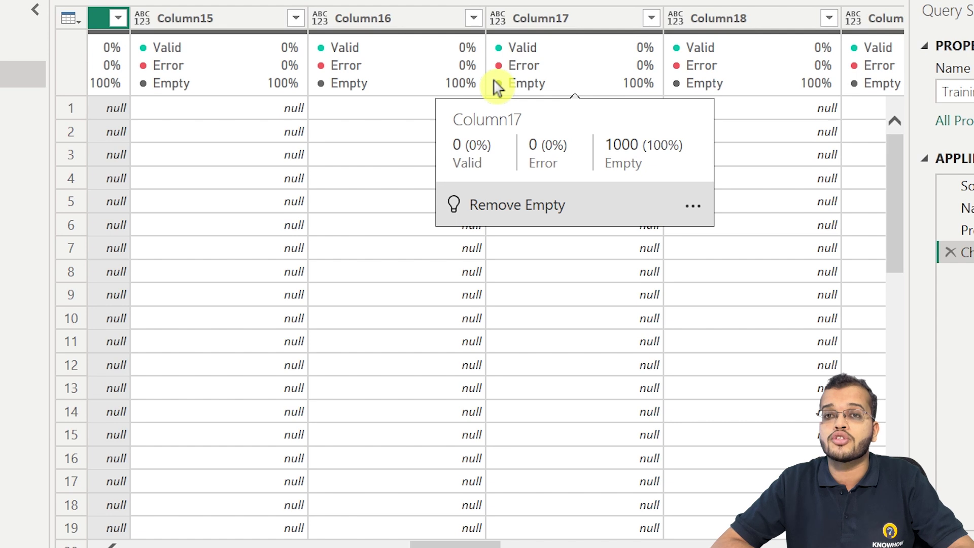
drag(461, 545, 168, 545)
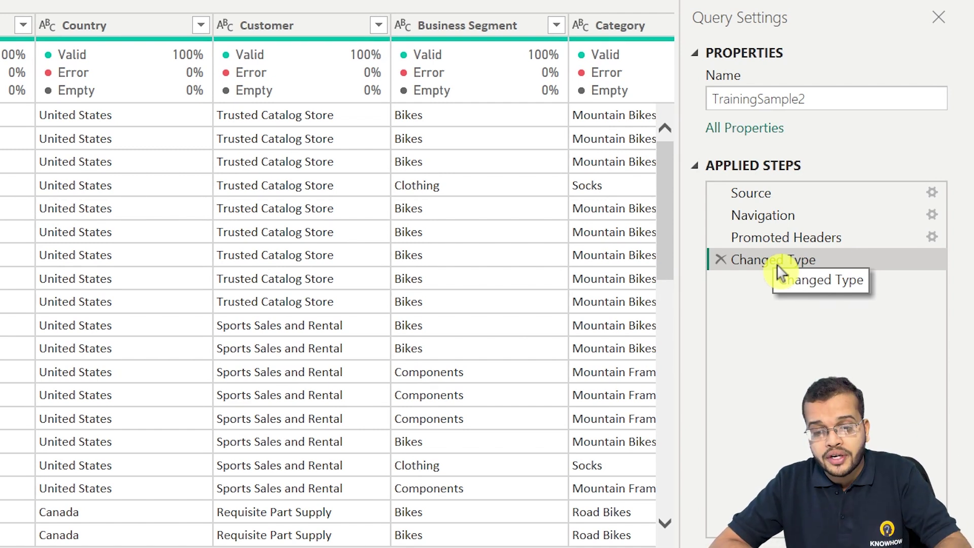
Open the TrainingSample2 query in the Advanced Editor and examine the structure of its let and in sections.
mouse_move(488, 79)
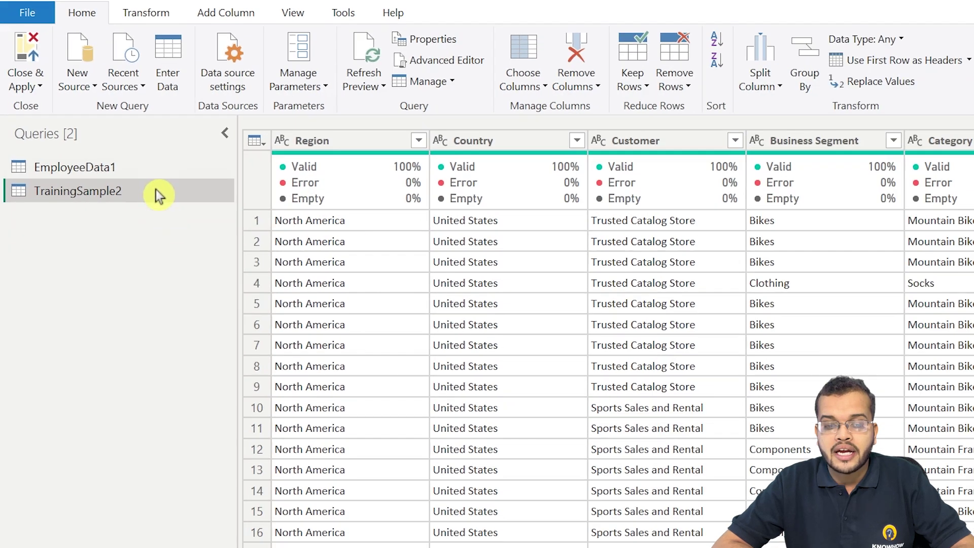
right_click(157, 190)
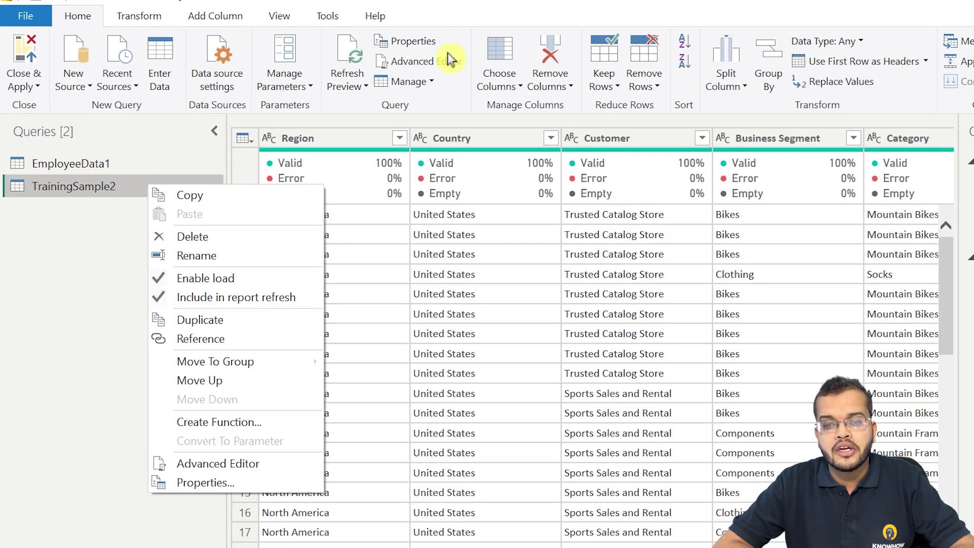
click(447, 59)
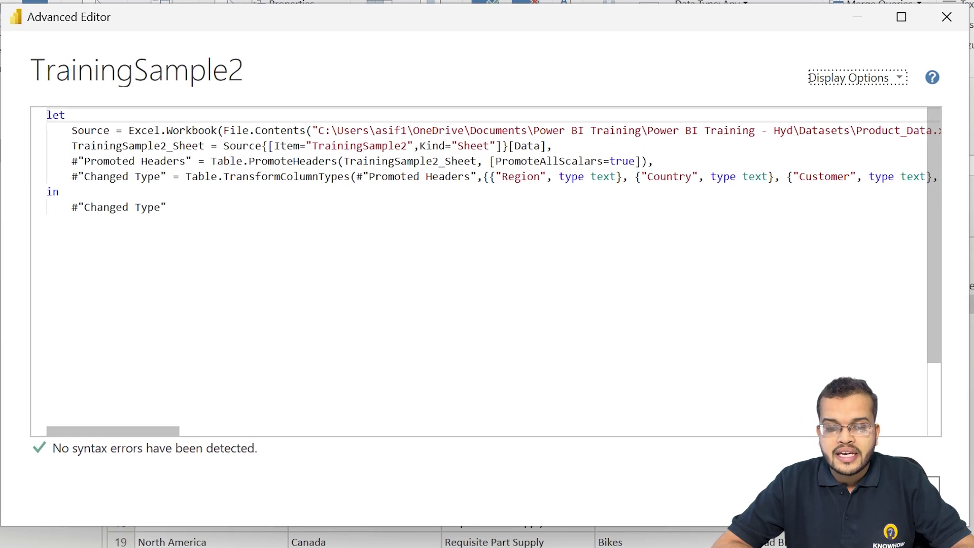
drag(163, 155, 194, 168)
drag(104, 145, 166, 207)
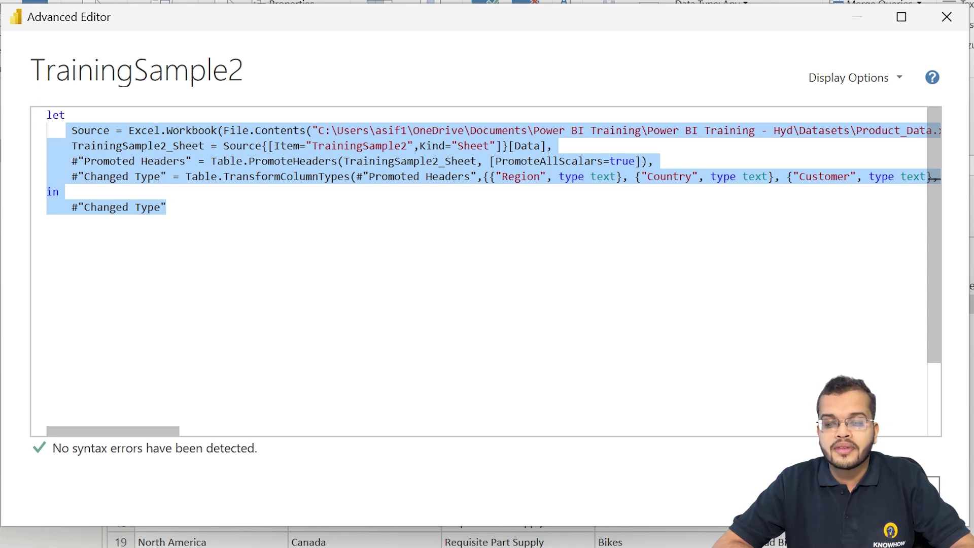
click(59, 191)
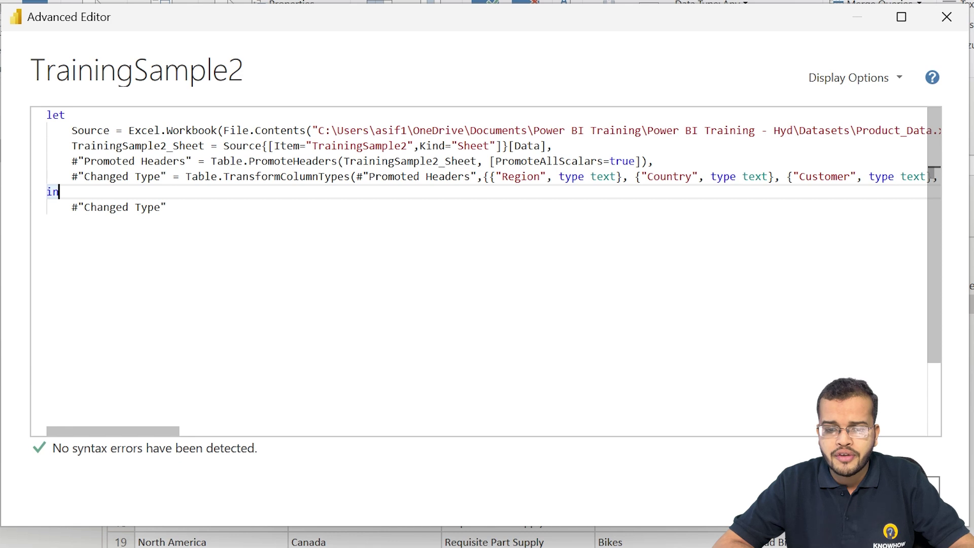
Examine the Source line, the column types assigned in the Changed Type line and the in section, and close the Advanced Editor.
drag(71, 131, 307, 146)
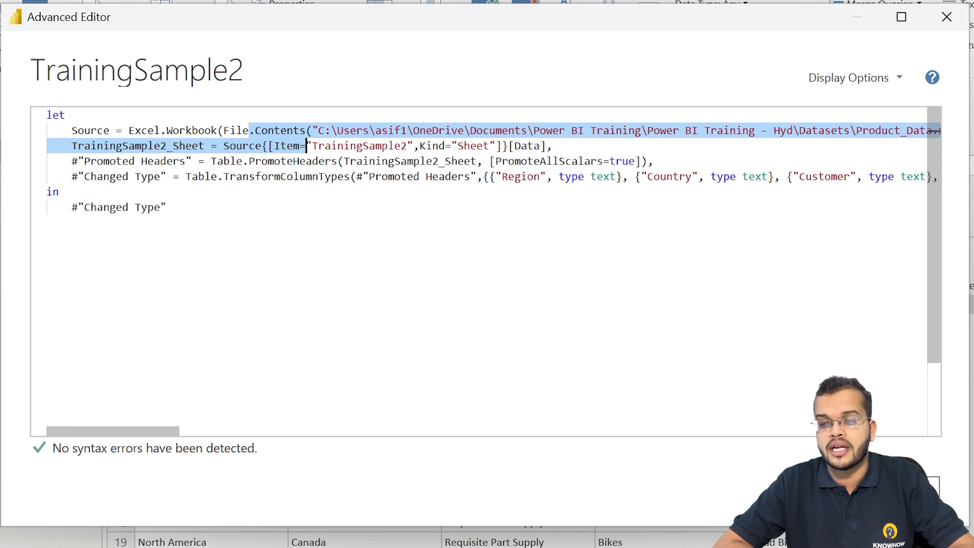
click(107, 145)
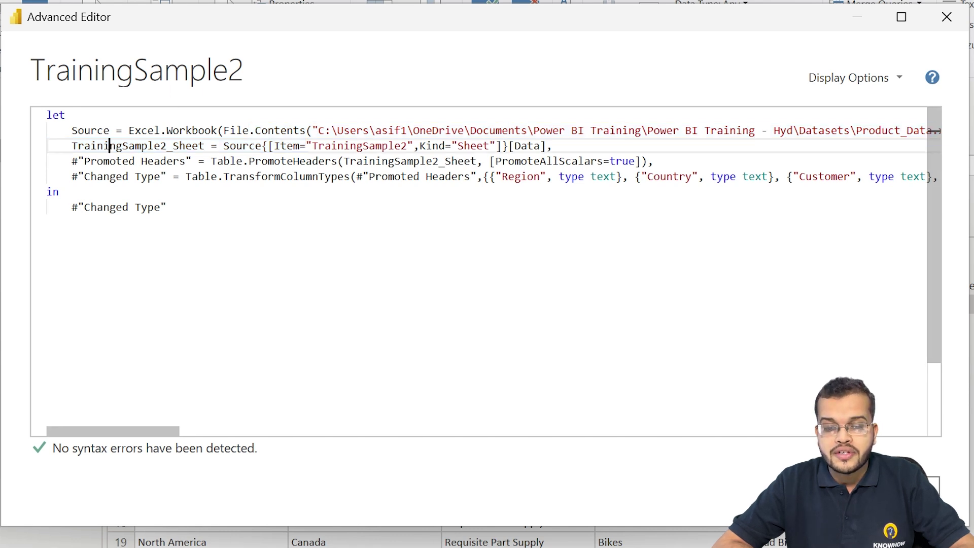
drag(502, 176, 527, 177)
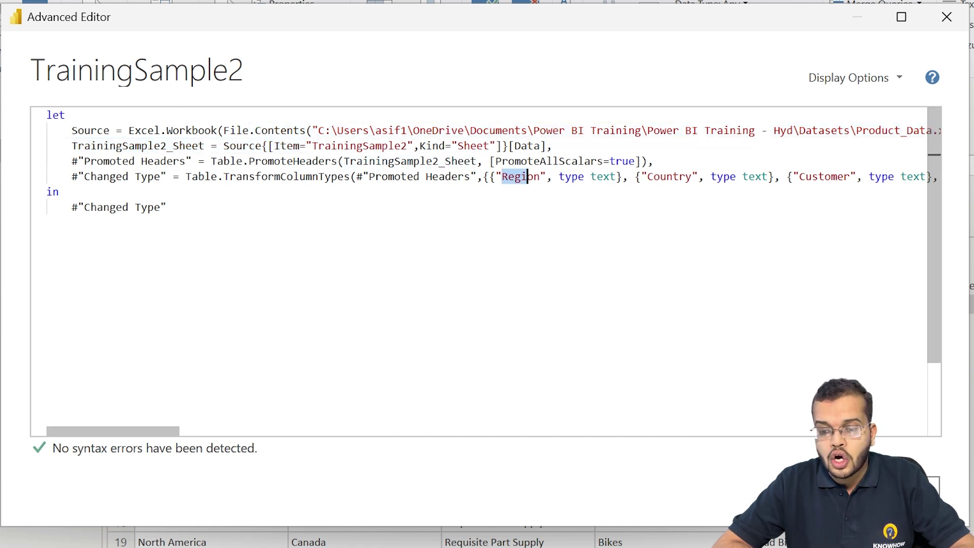
drag(590, 176, 603, 176)
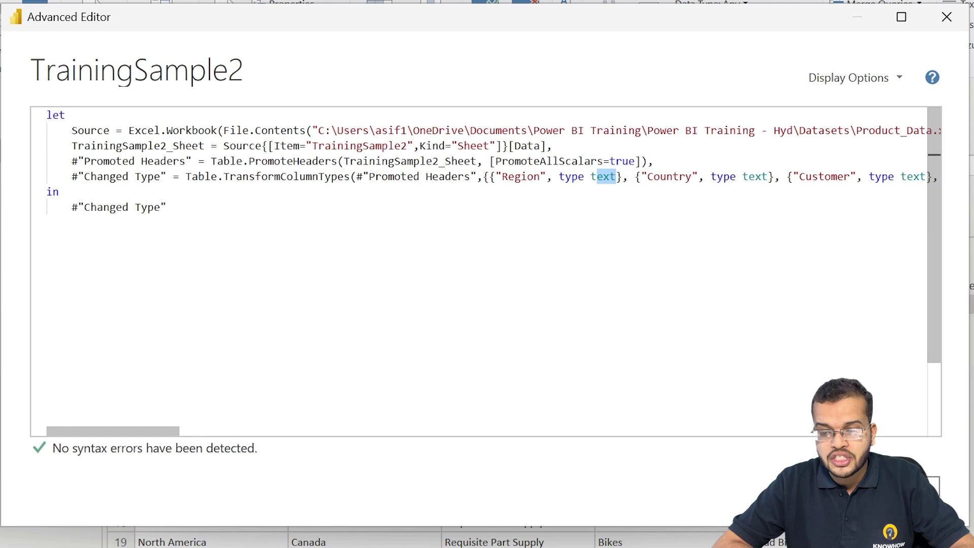
drag(167, 438, 273, 431)
drag(406, 177, 431, 177)
drag(589, 177, 37, 433)
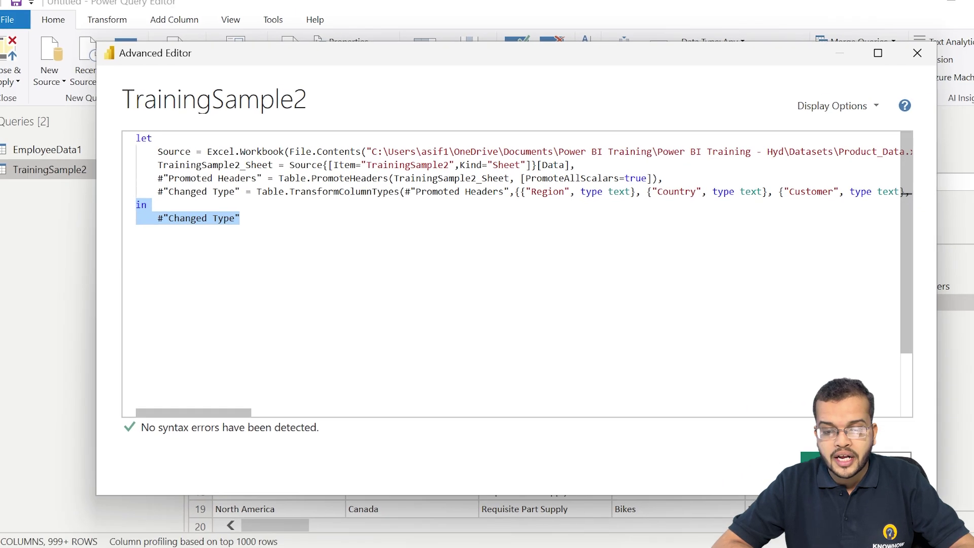
click(242, 175)
click(823, 457)
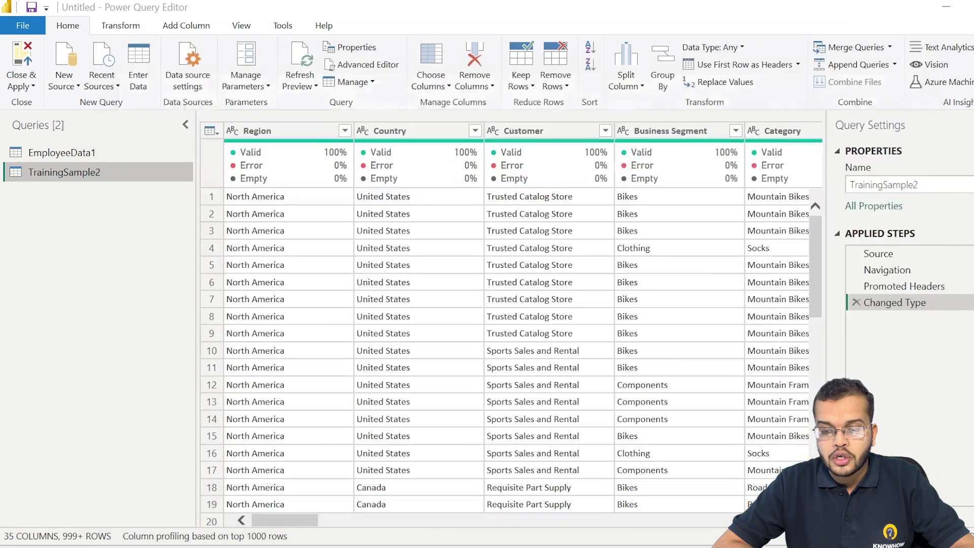
Select the empty columns Column12 through Column19 together in the TrainingSample2 table.
drag(305, 520, 458, 505)
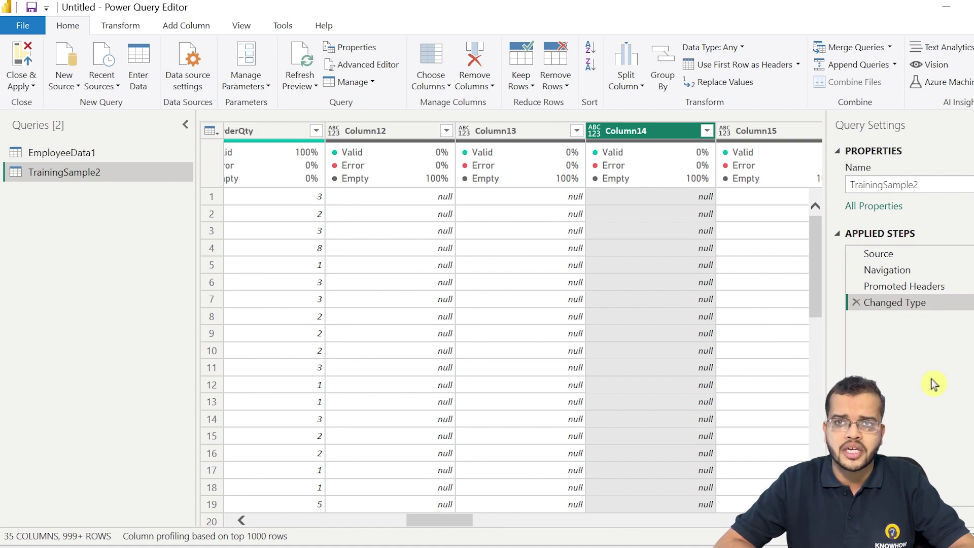
click(414, 133)
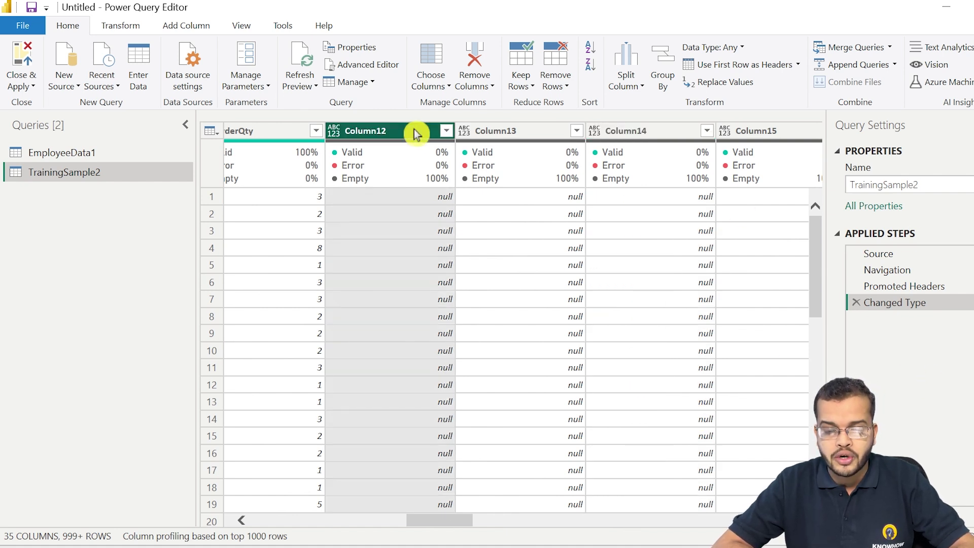
ctrl+click(524, 133)
ctrl+click(658, 132)
ctrl+click(734, 132)
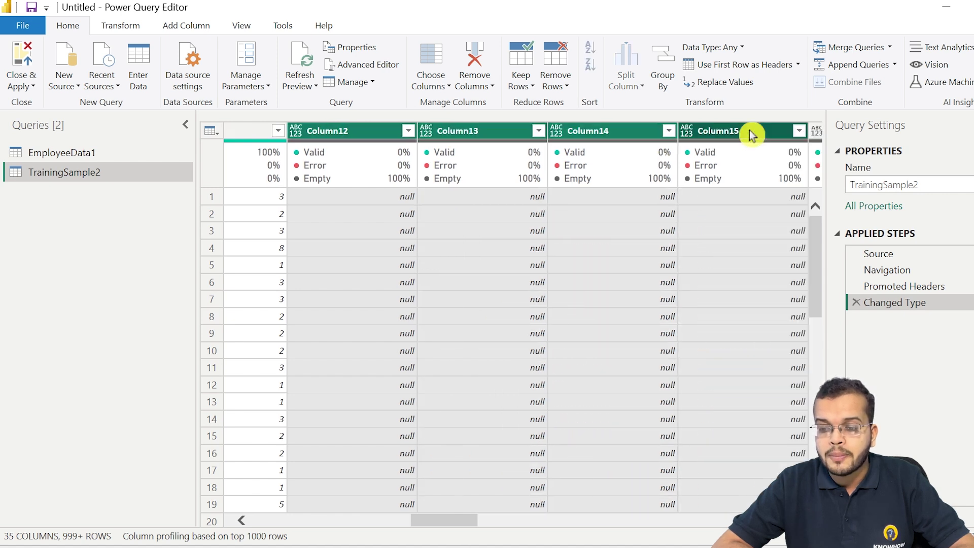
drag(472, 524, 540, 530)
ctrl+click(309, 134)
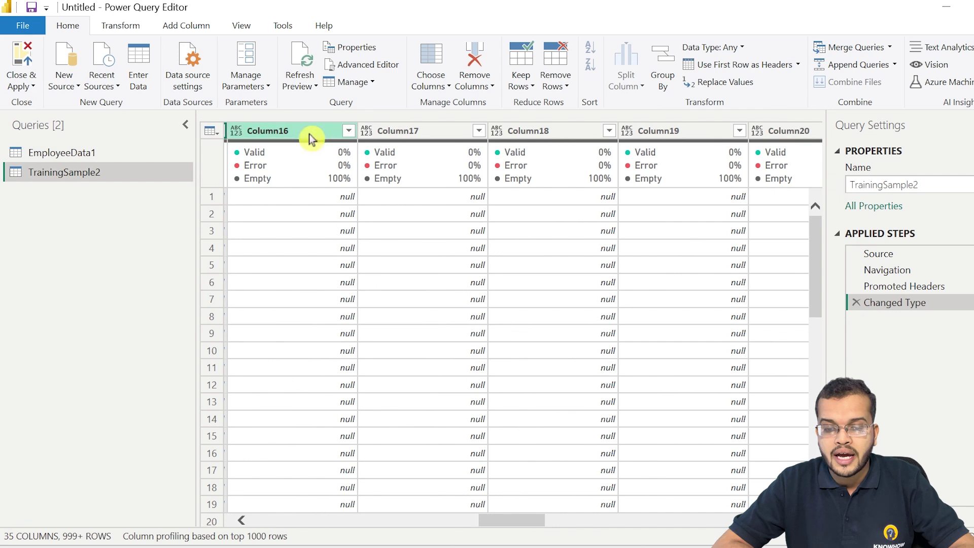
ctrl+click(425, 135)
ctrl+click(558, 134)
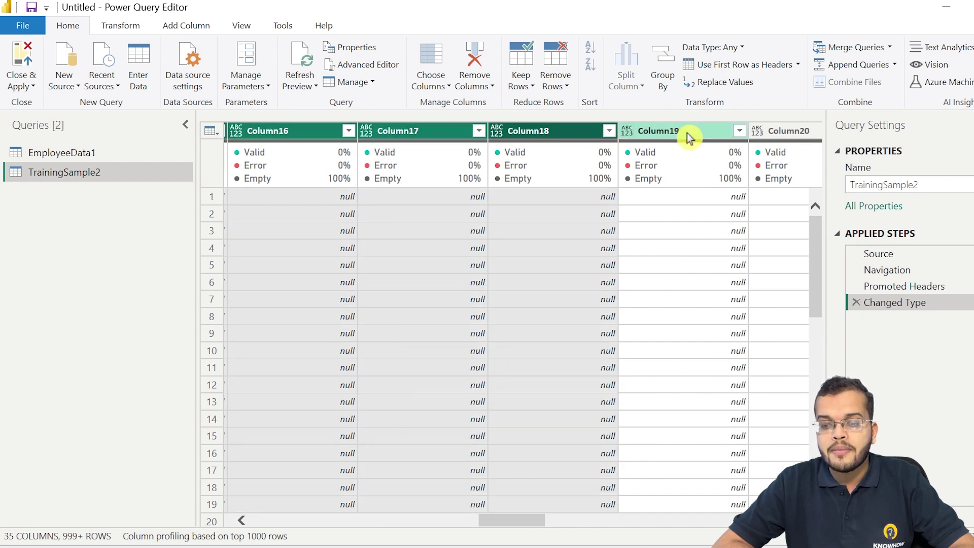
ctrl+click(687, 135)
Add the empty columns Column20 through Column26 to the current column selection.
drag(526, 522, 570, 519)
ctrl+click(455, 131)
ctrl+click(560, 132)
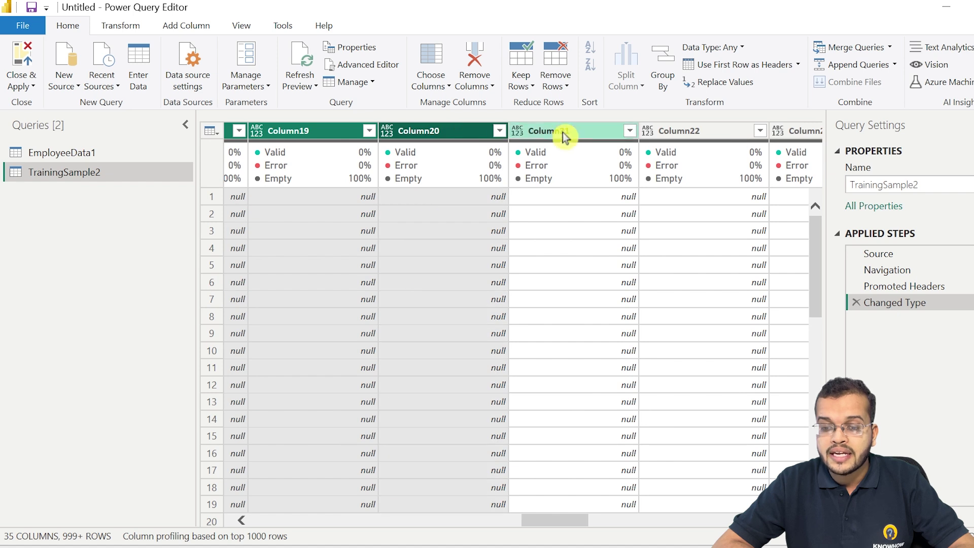
ctrl+click(687, 134)
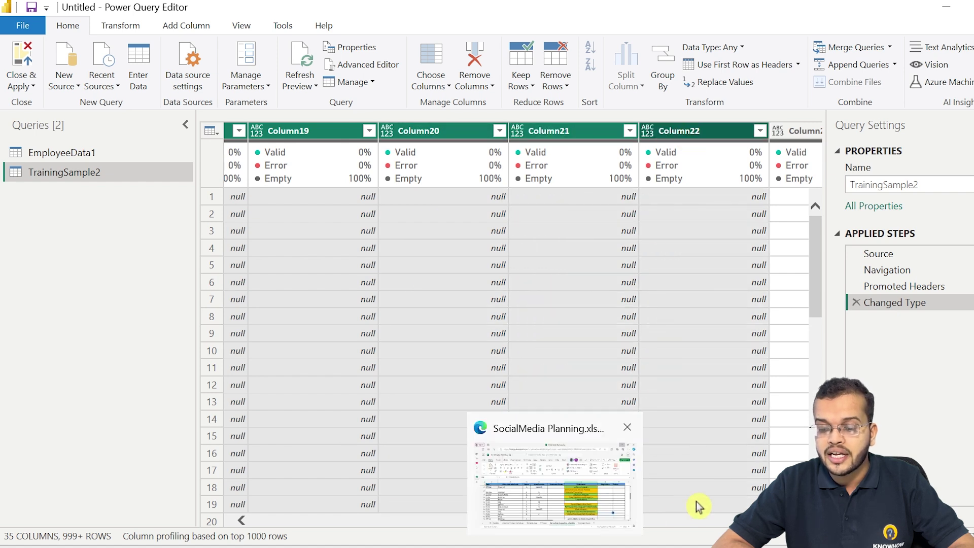
drag(583, 518, 637, 521)
ctrl+click(380, 136)
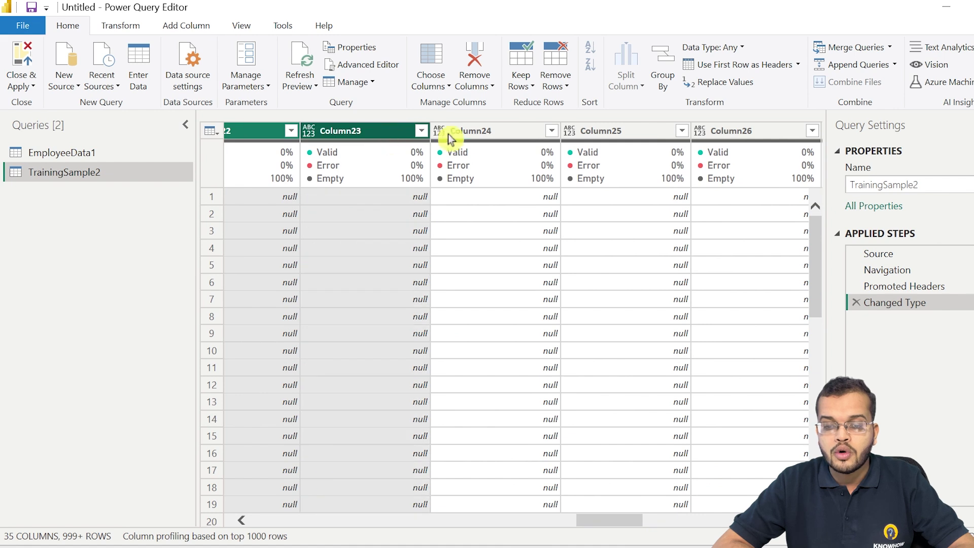
ctrl+click(501, 135)
ctrl+click(640, 137)
ctrl+click(783, 131)
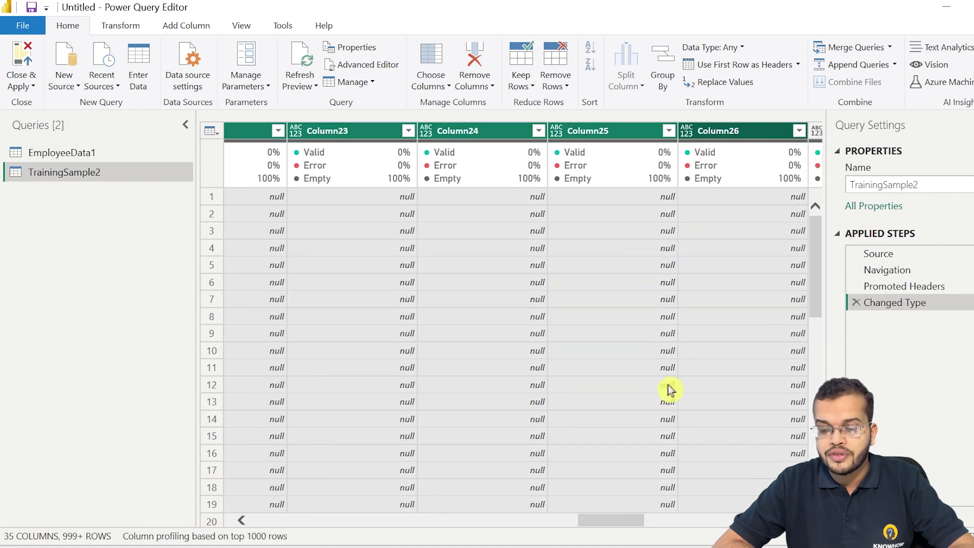
Add the empty columns Column27 through Column33 to the current column selection.
drag(637, 521, 652, 521)
click(680, 521)
ctrl+click(490, 135)
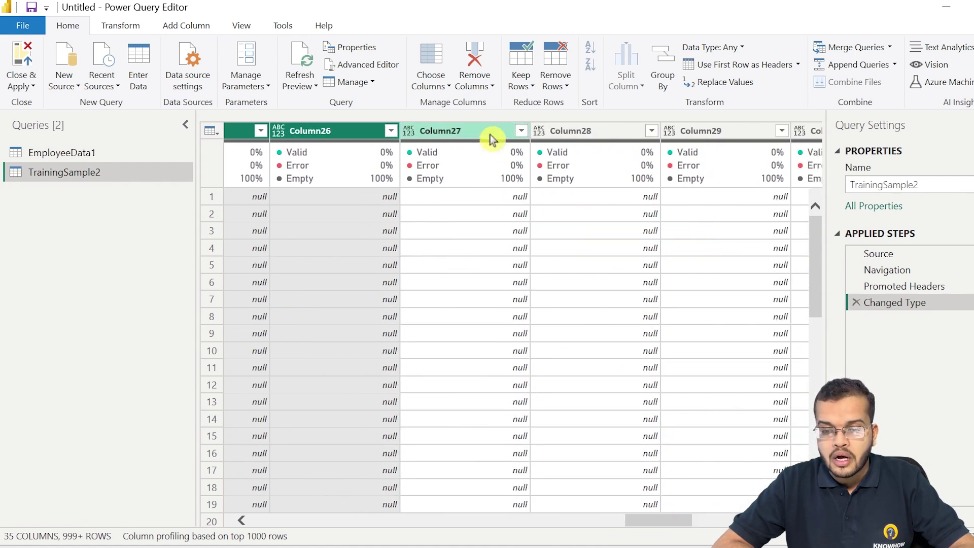
ctrl+click(616, 137)
ctrl+click(716, 133)
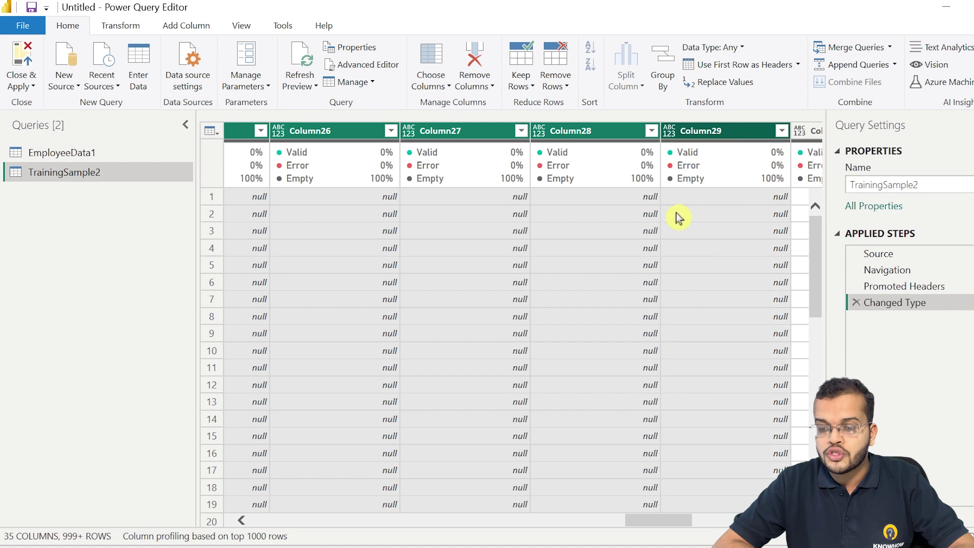
drag(678, 520, 752, 521)
ctrl+click(275, 131)
ctrl+click(402, 134)
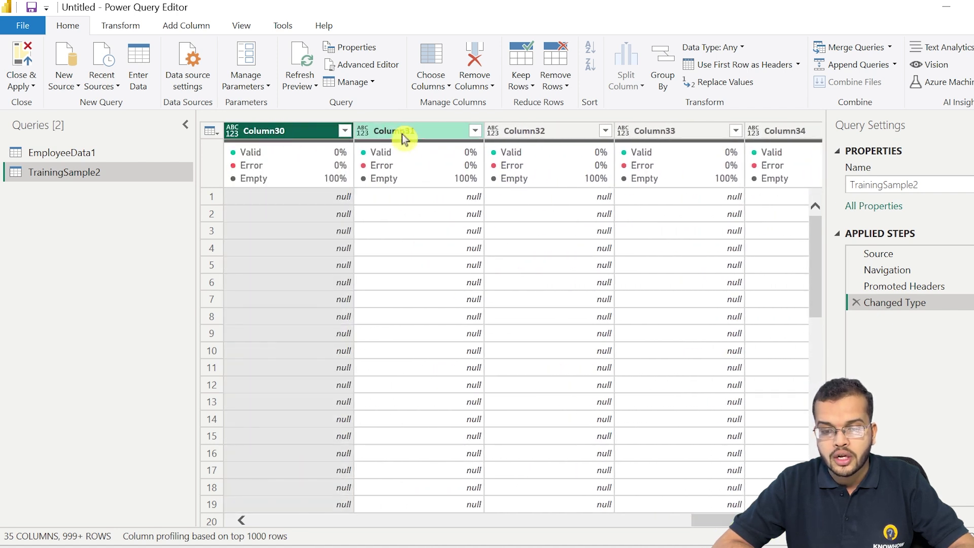
ctrl+click(545, 133)
ctrl+click(676, 132)
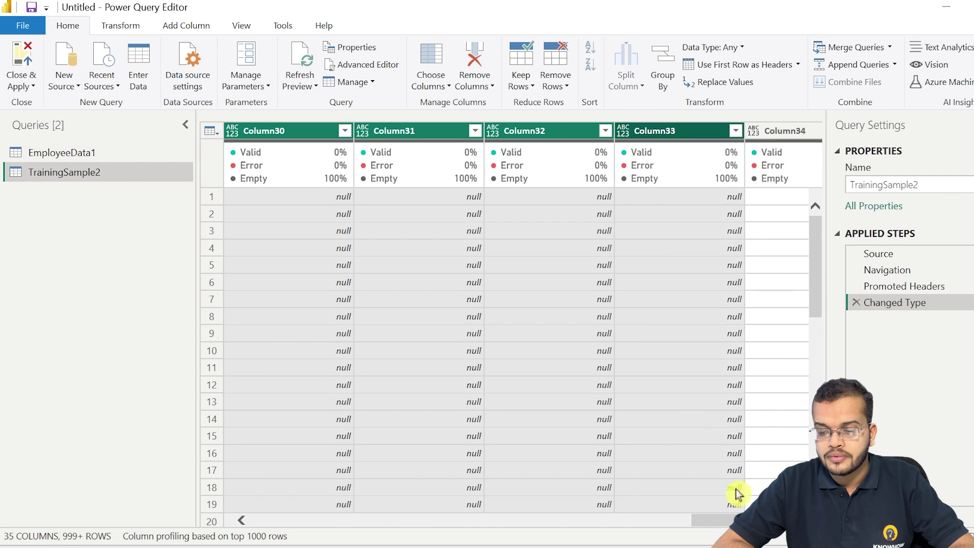
Add the empty columns Column34 and Column35 to the selection and remove all the selected columns from the table.
scroll(515, 325, right, 3)
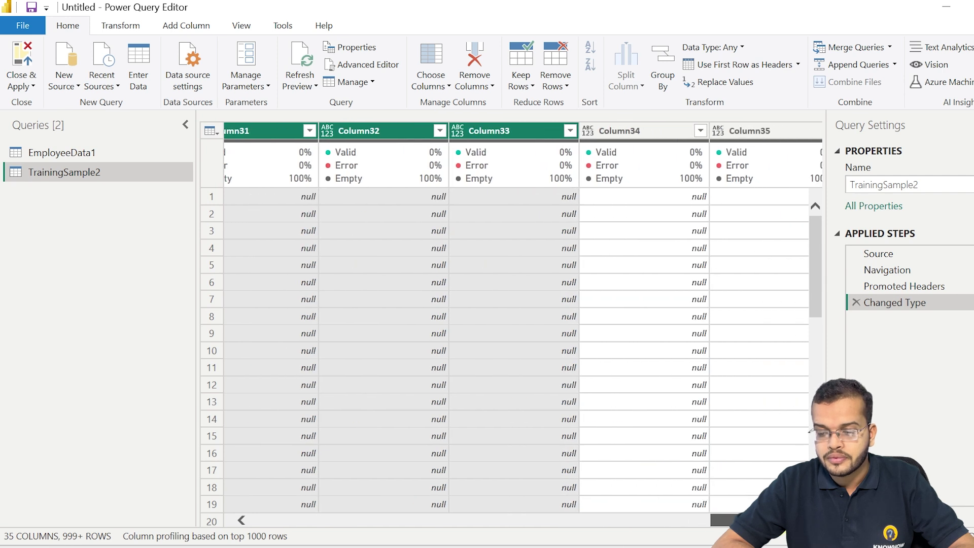
ctrl+click(629, 137)
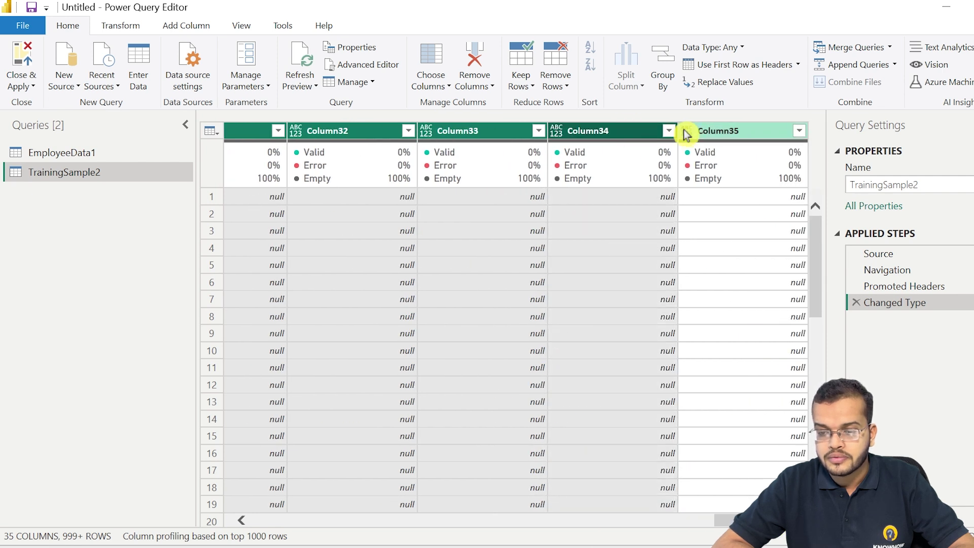
ctrl+click(714, 133)
right_click(715, 135)
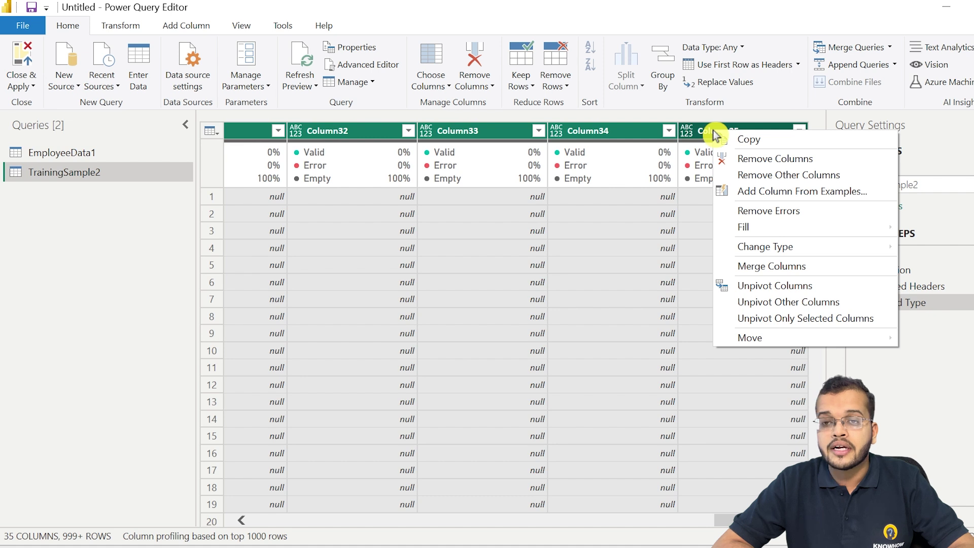
click(752, 159)
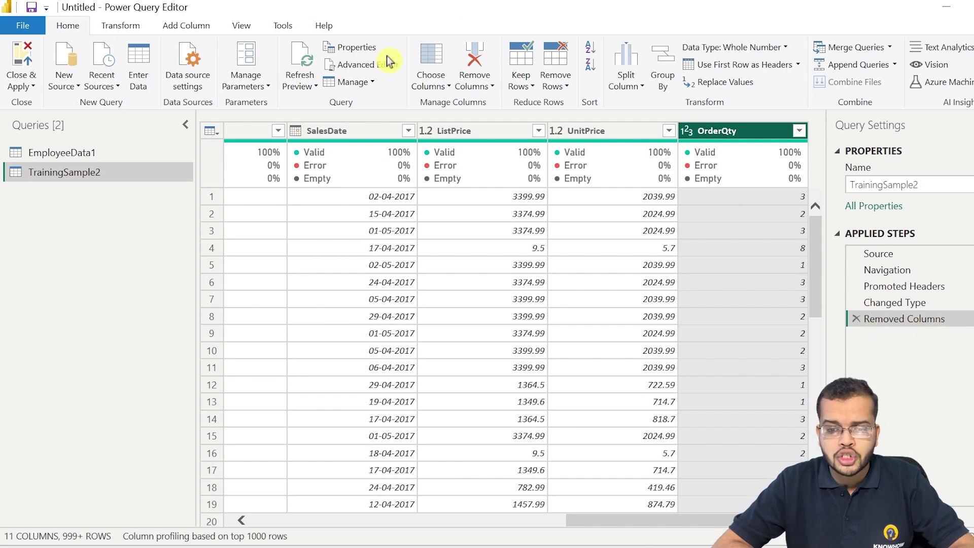
Open the query in the Advanced Editor, examine the Removed Columns line from Column12 to Column35, and close the editor.
click(376, 67)
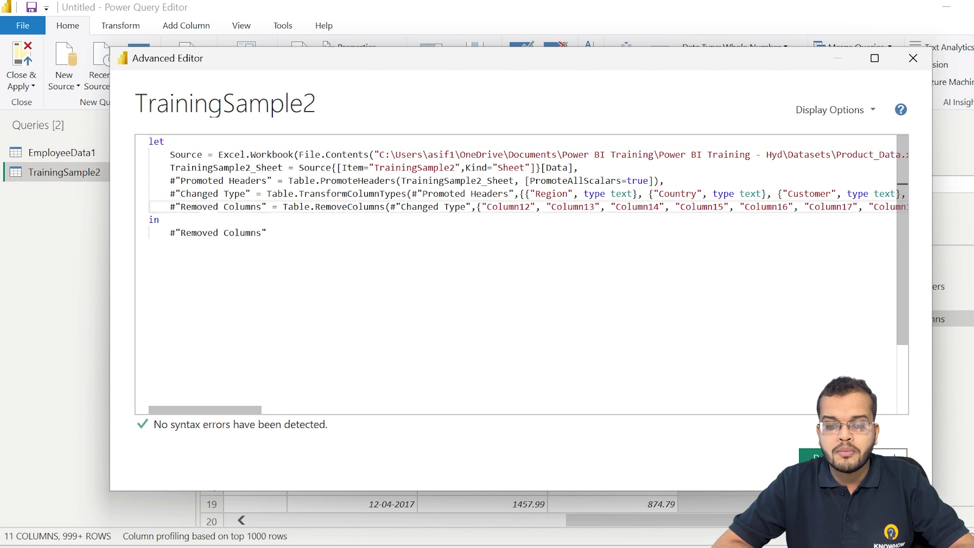
drag(196, 206, 256, 206)
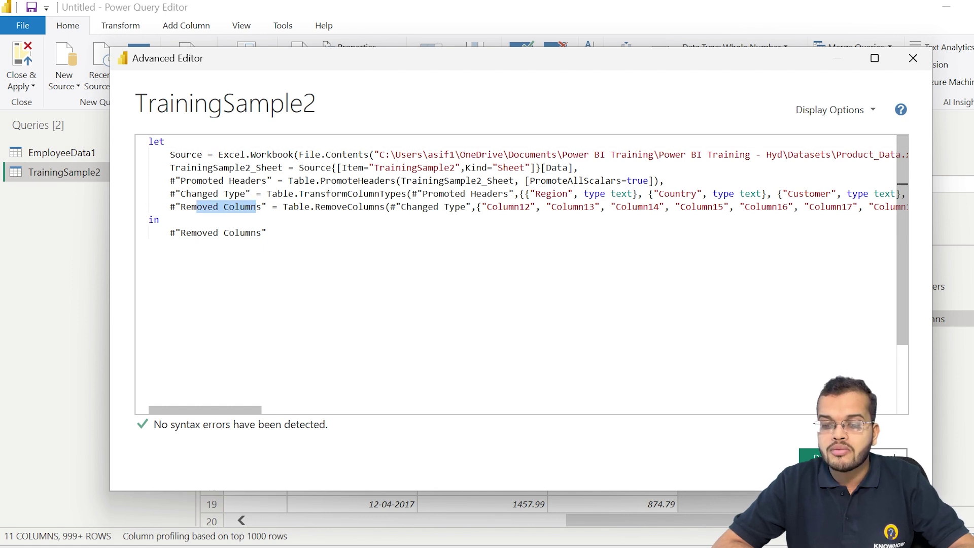
double_click(508, 206)
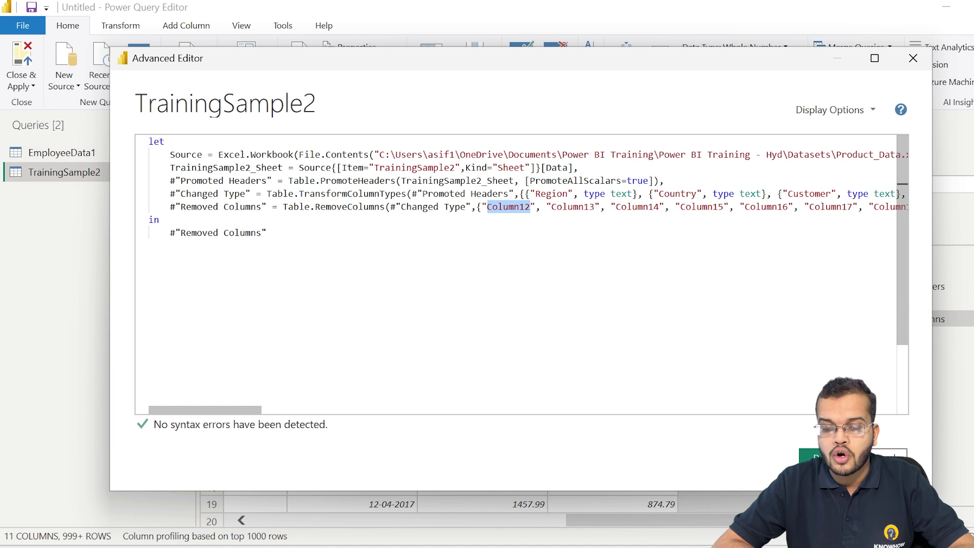
drag(259, 410, 458, 410)
click(676, 206)
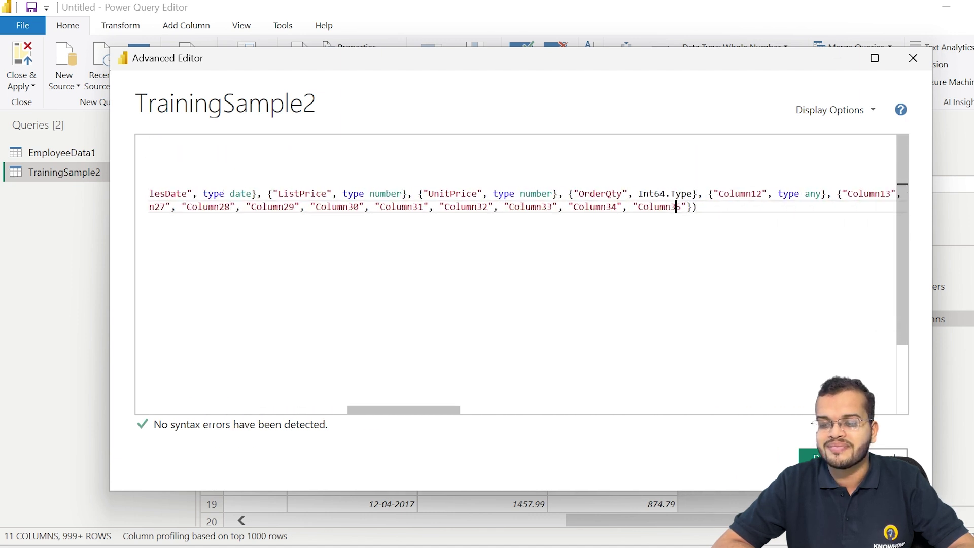
drag(446, 412, 248, 413)
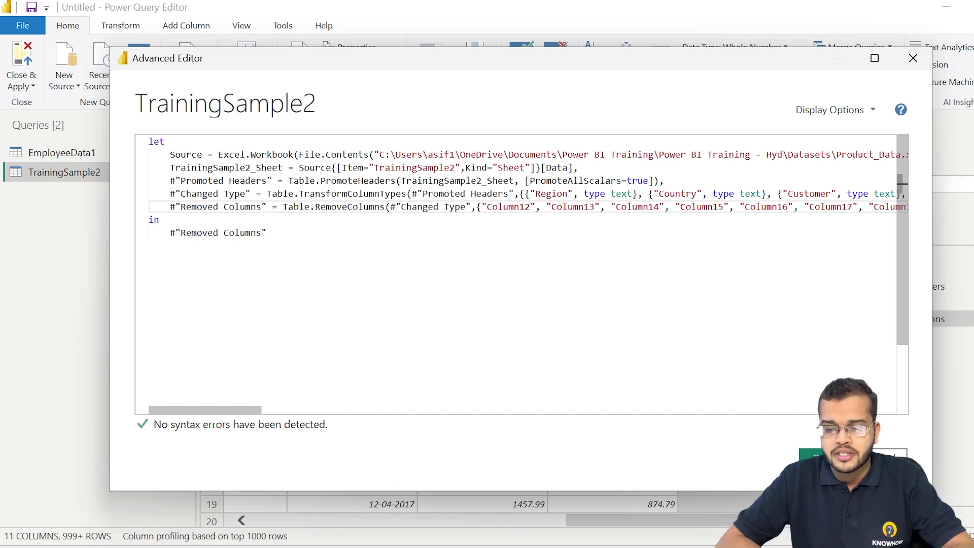
click(817, 456)
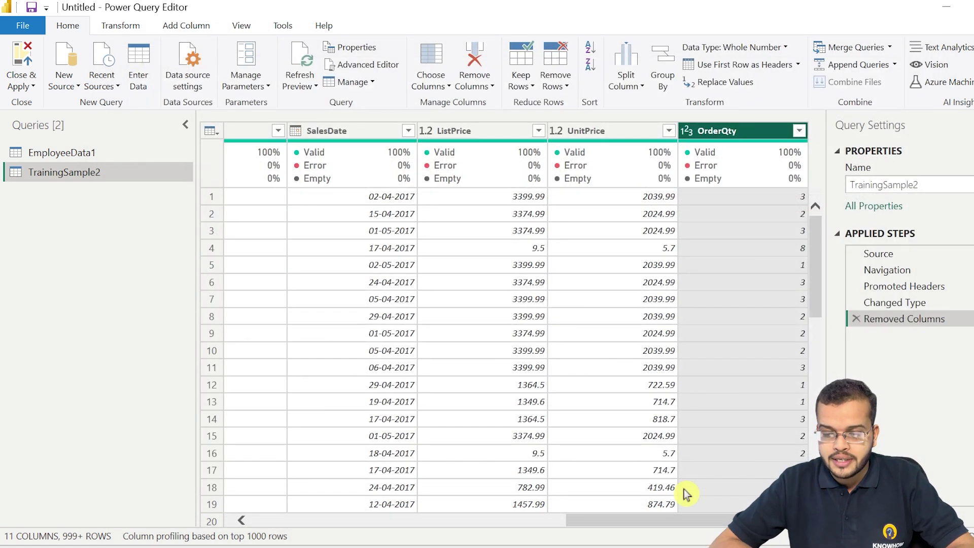
Inspect the ListPrice, UnitPrice and OrderQty columns and the available commands for adding a column.
click(470, 135)
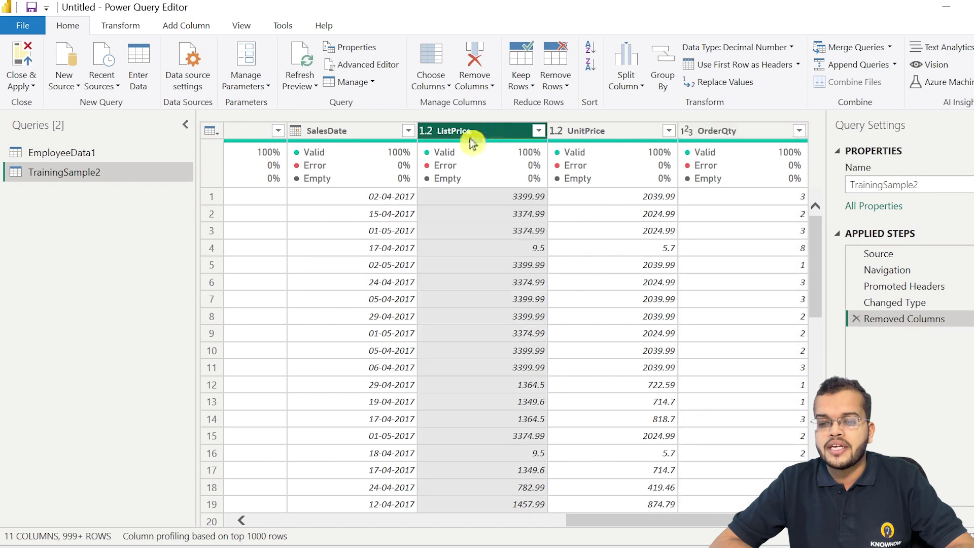
click(608, 132)
click(750, 134)
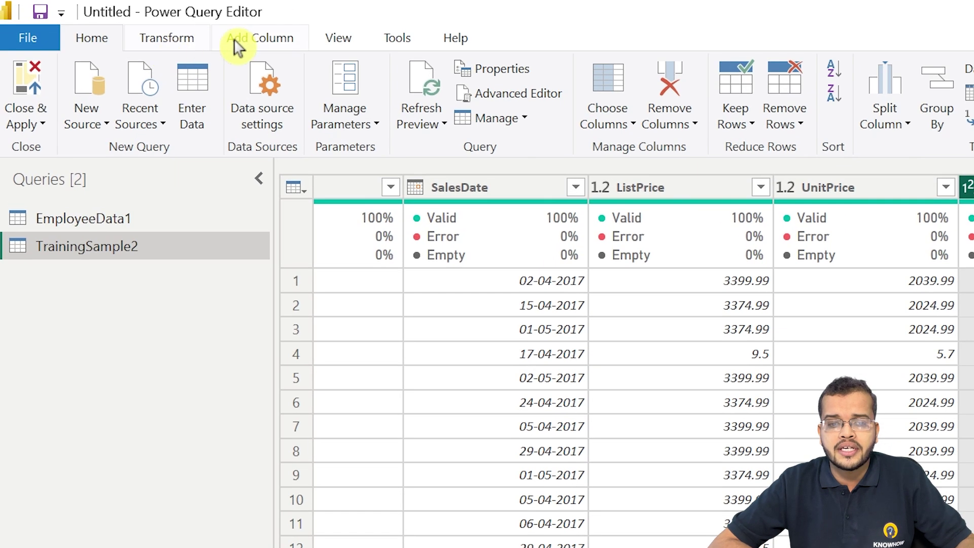
click(170, 26)
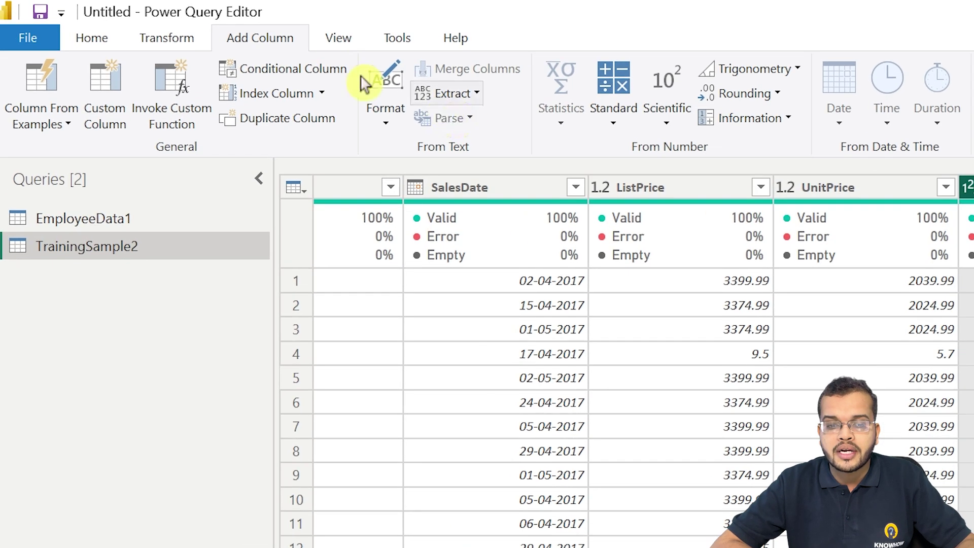
click(93, 46)
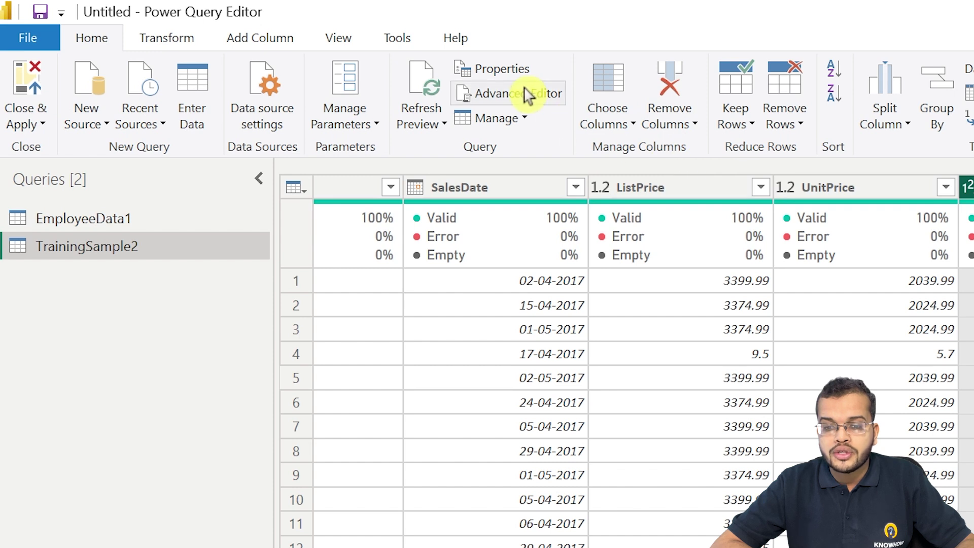
Open the Advanced Editor and end the Removed Columns line with a comma, starting a new line below it.
click(526, 93)
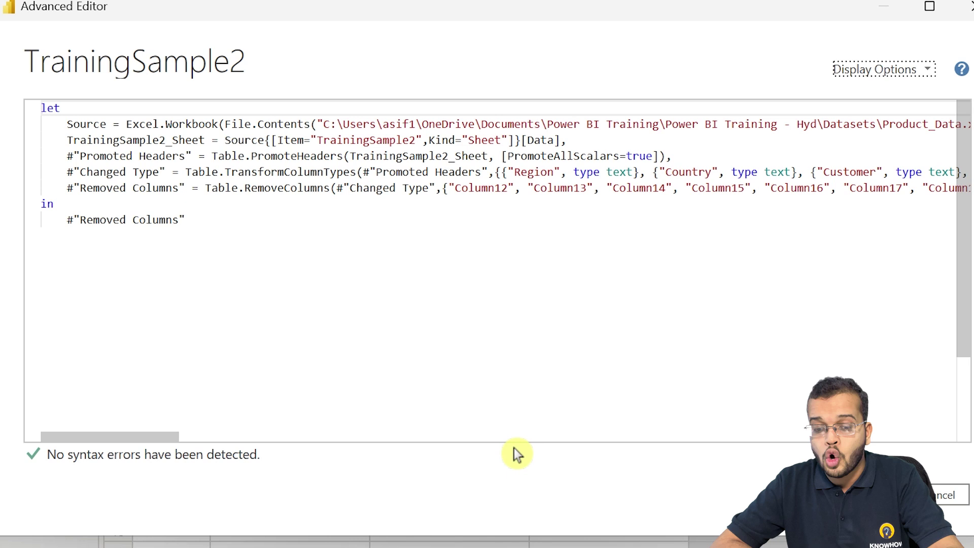
drag(262, 410, 412, 410)
drag(294, 436, 357, 436)
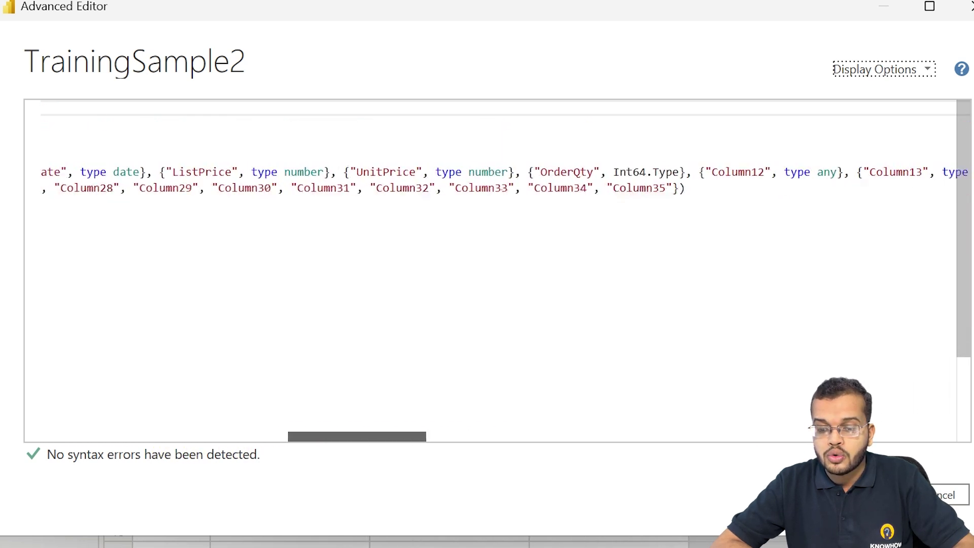
click(685, 187)
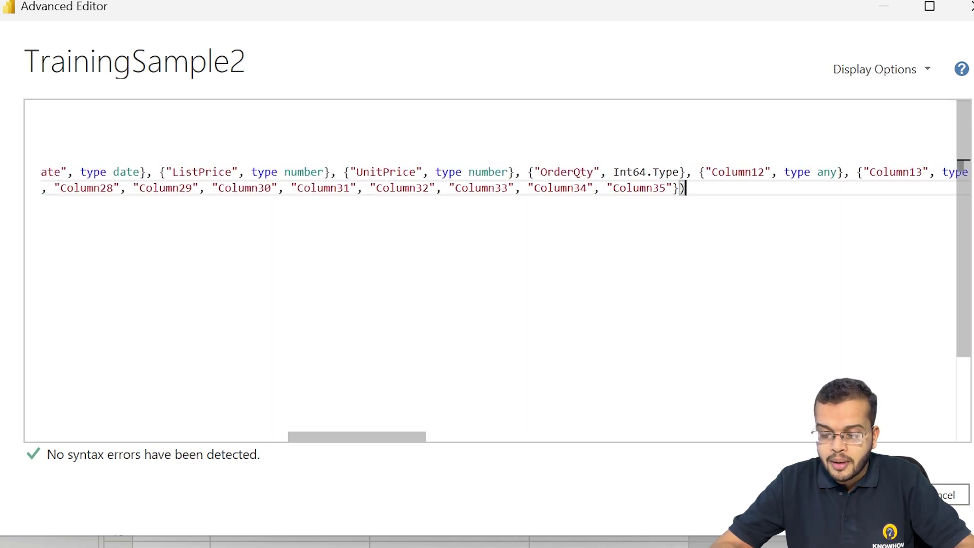
text(,)
key(Return)
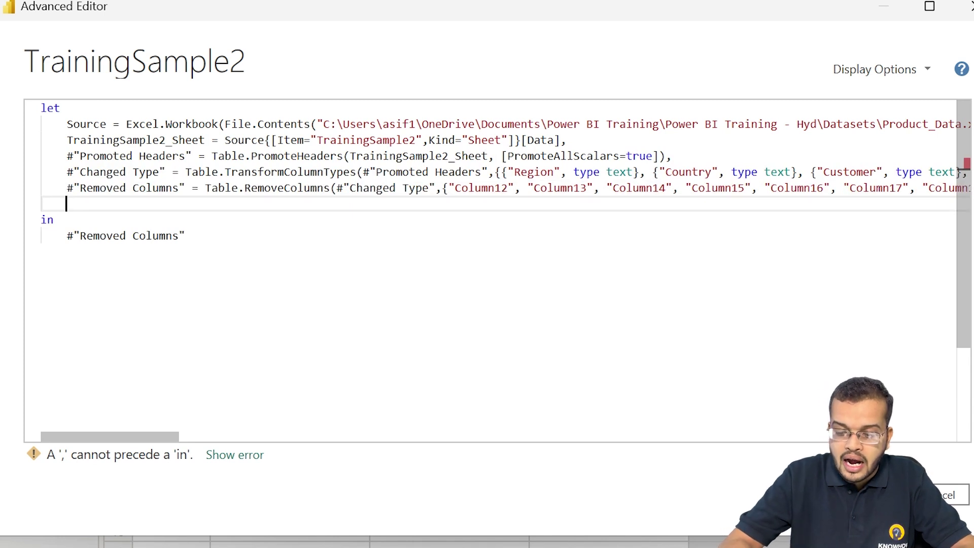
Begin a new M step named #"Add Column" followed by an equals sign on the line below Removed Columns.
text(#)
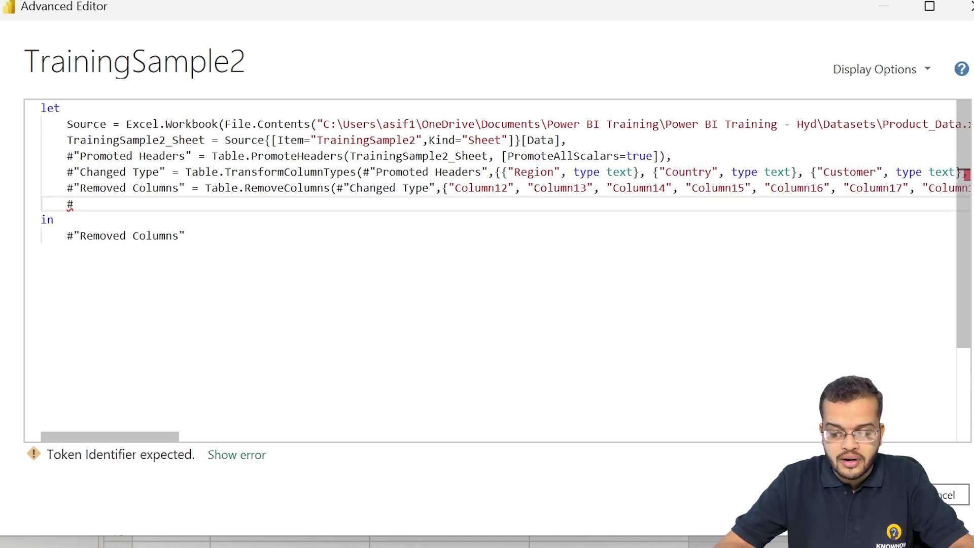
text(")
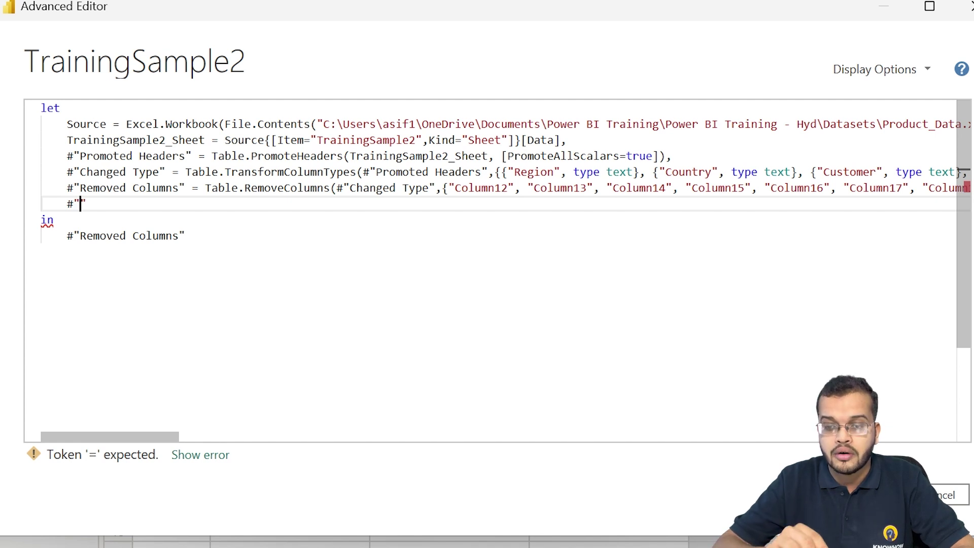
text(Add)
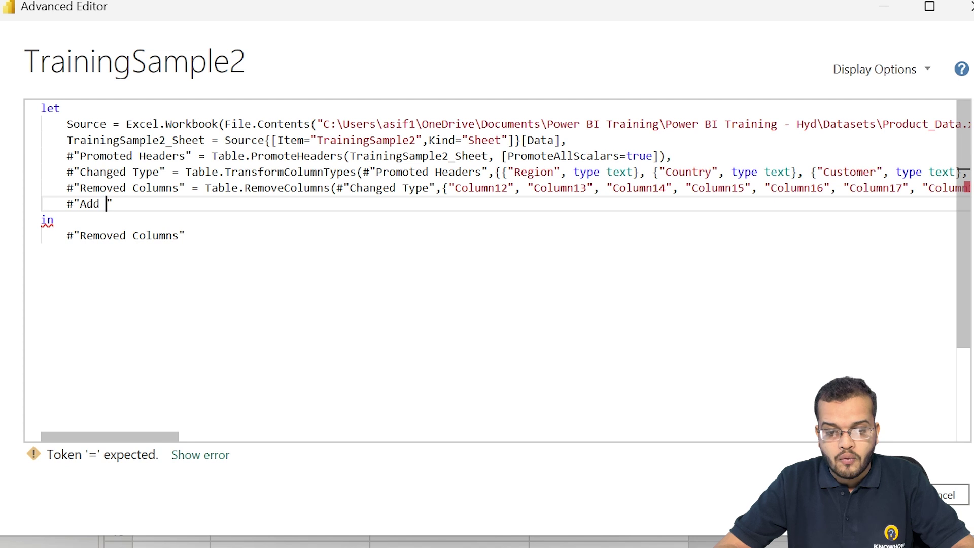
text( Column)
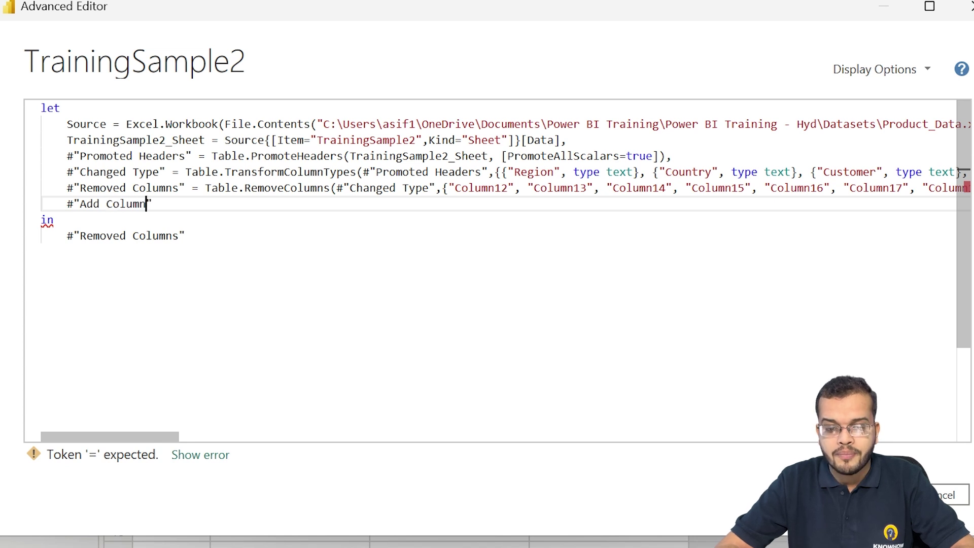
click(152, 204)
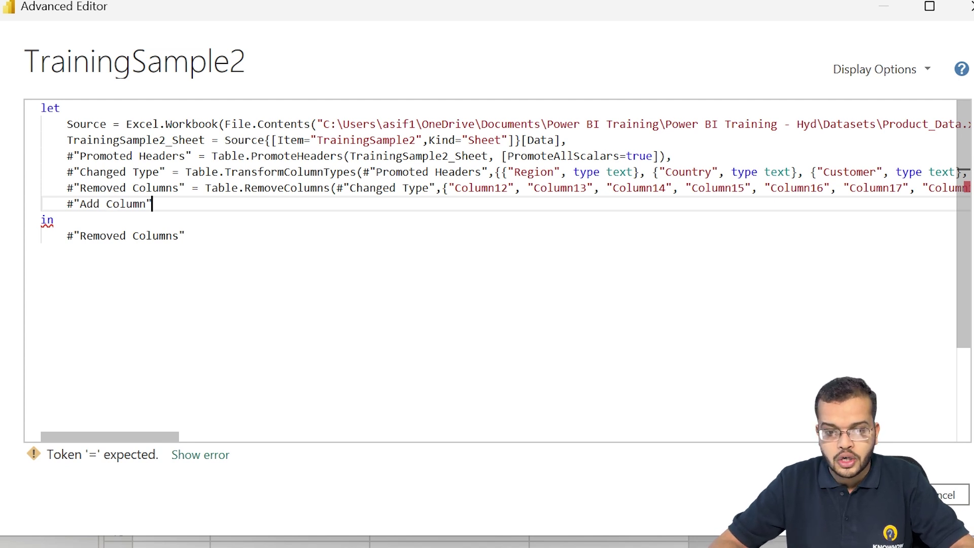
text(= )
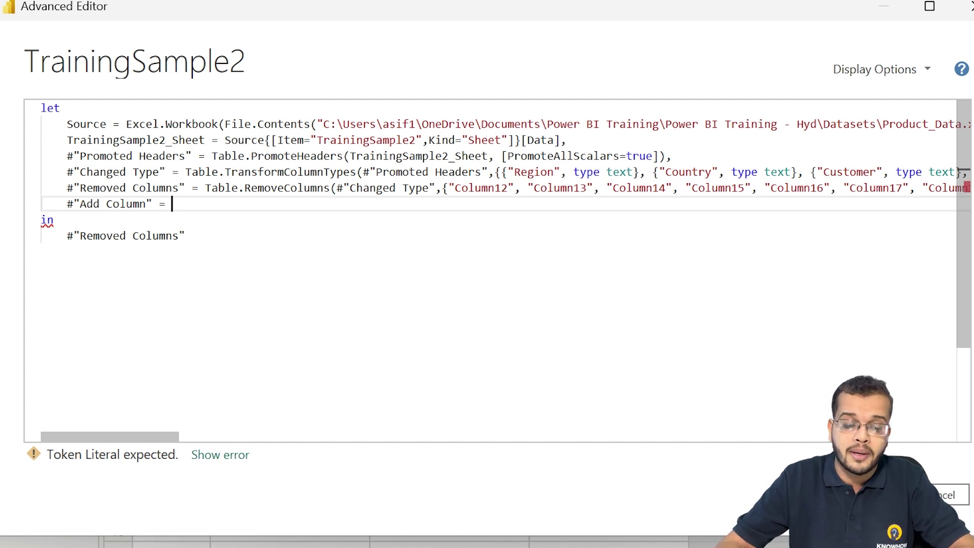
Assign the Table.AddColumn function to the new step, with #"Removed Columns" as its table argument.
text(Table)
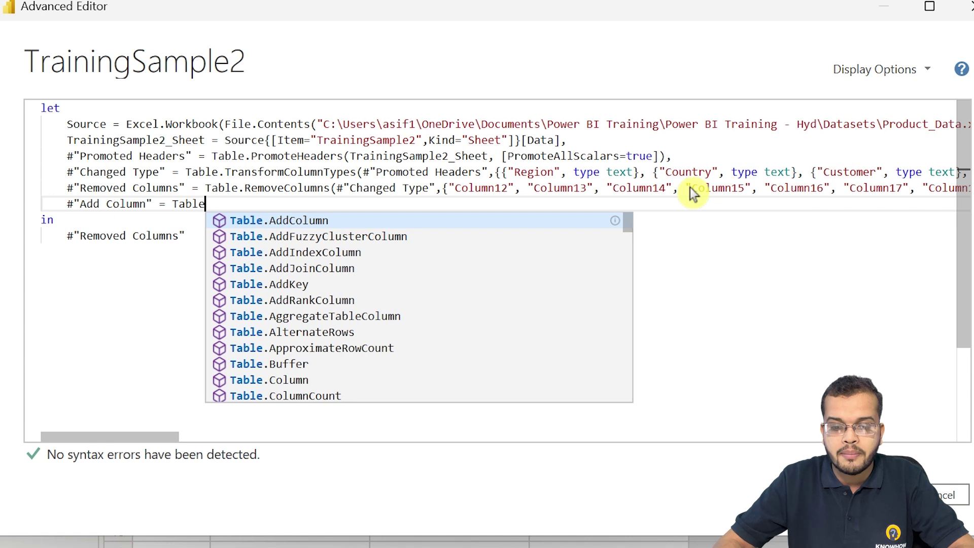
click(528, 224)
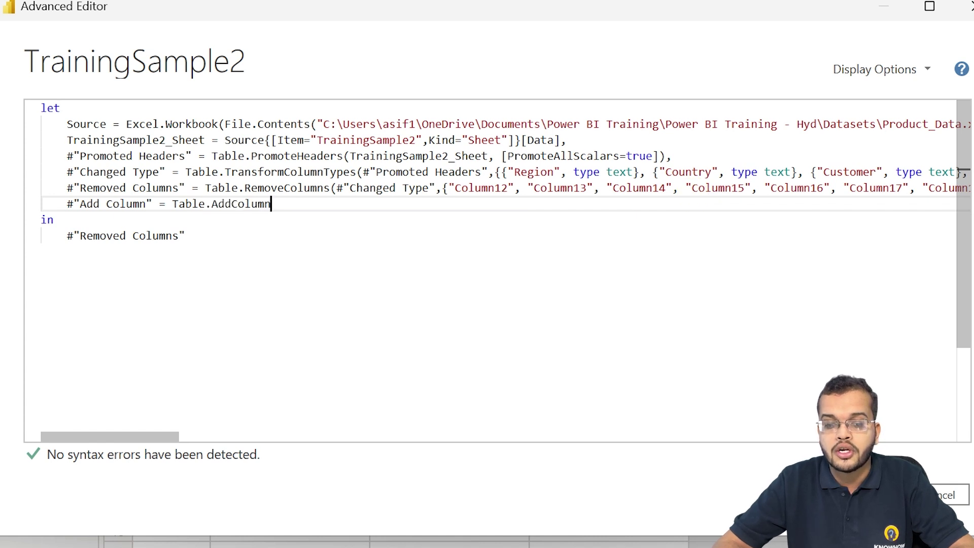
text(()
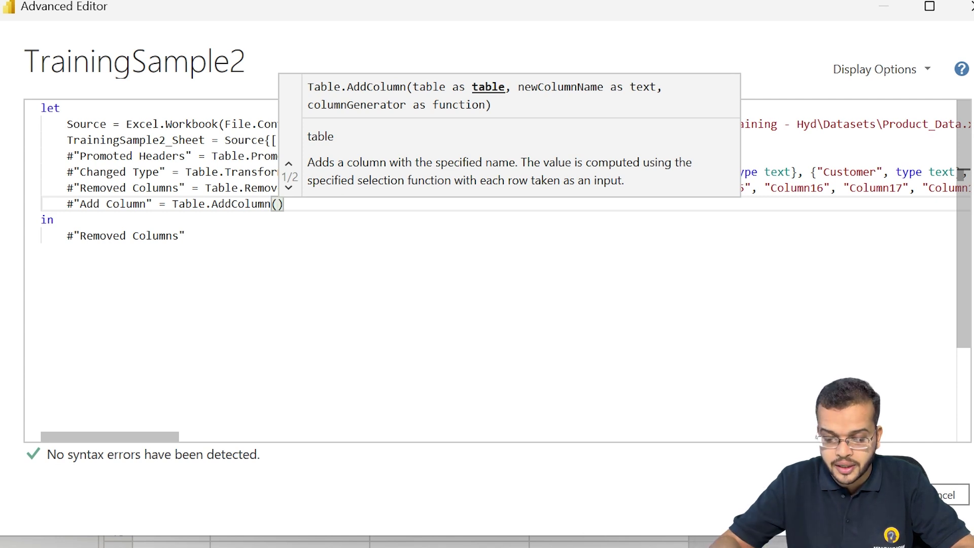
text(#)
text("Remo)
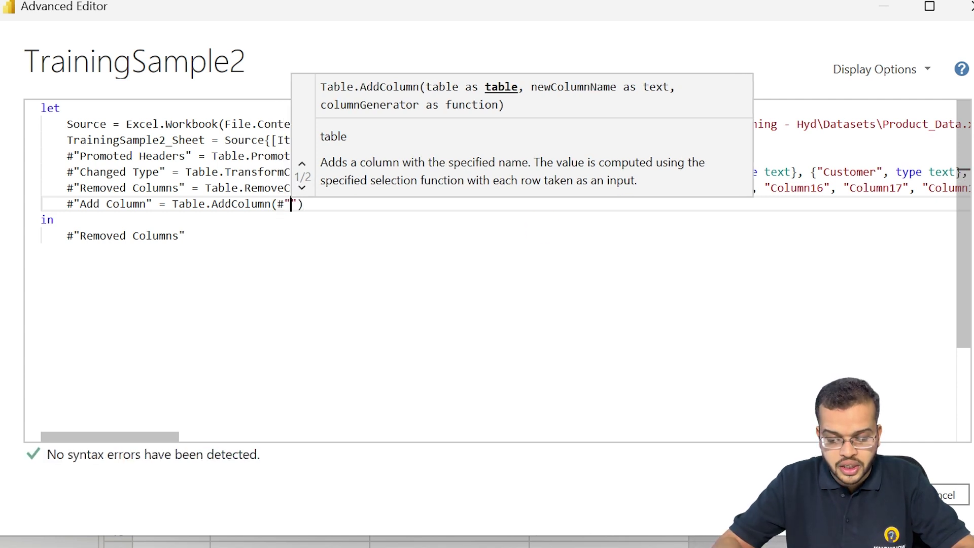
text(ved Co)
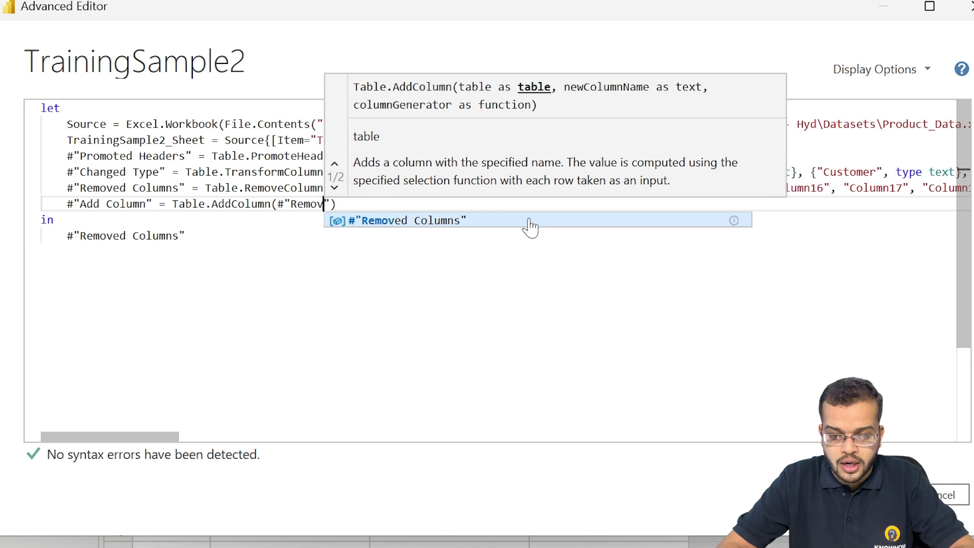
text(lumns",)
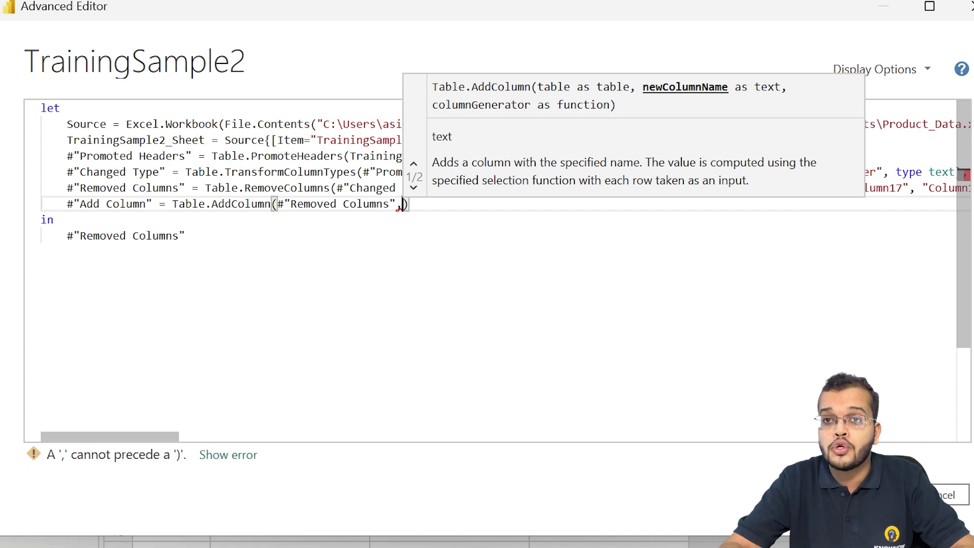
Enter "Sales" as the new column name argument of Table.AddColumn, followed by a comma.
text(""New)
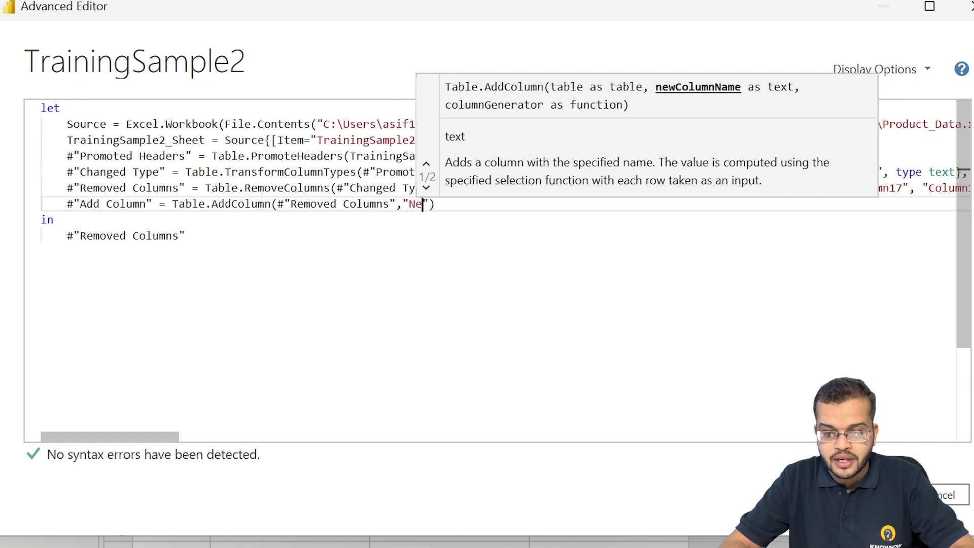
text( C)
key(BackSpace)
key(BackSpace)
key(BackSpace)
key(BackSpace)
key(BackSpace)
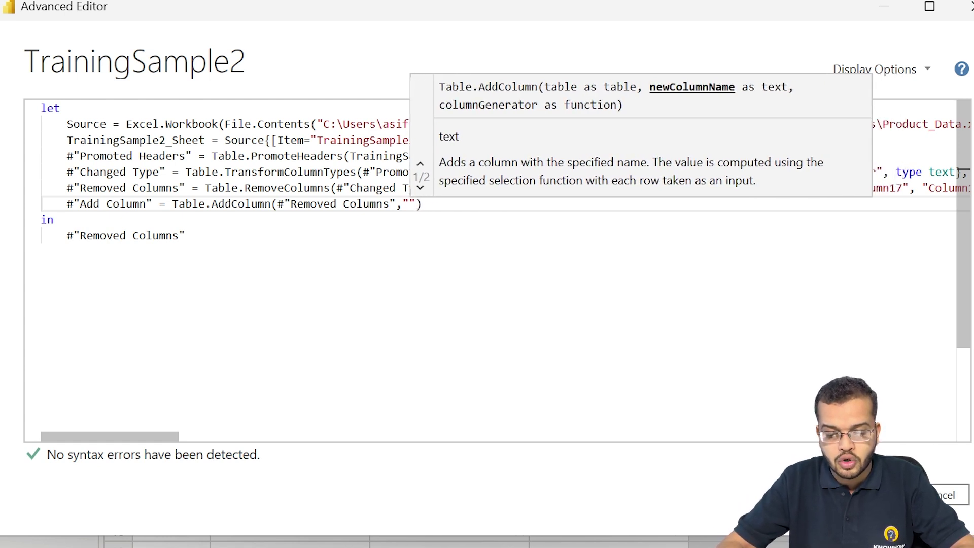
text(Sales)
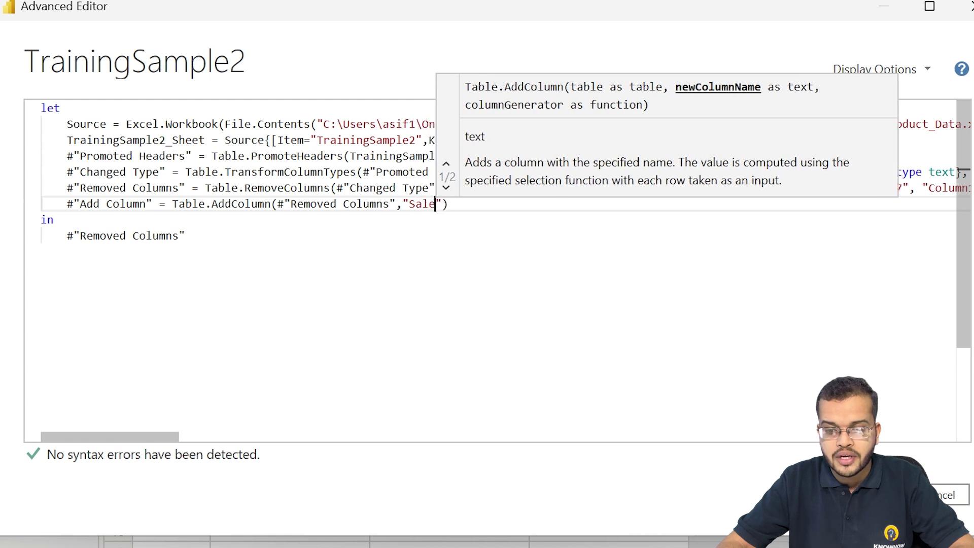
key(Right)
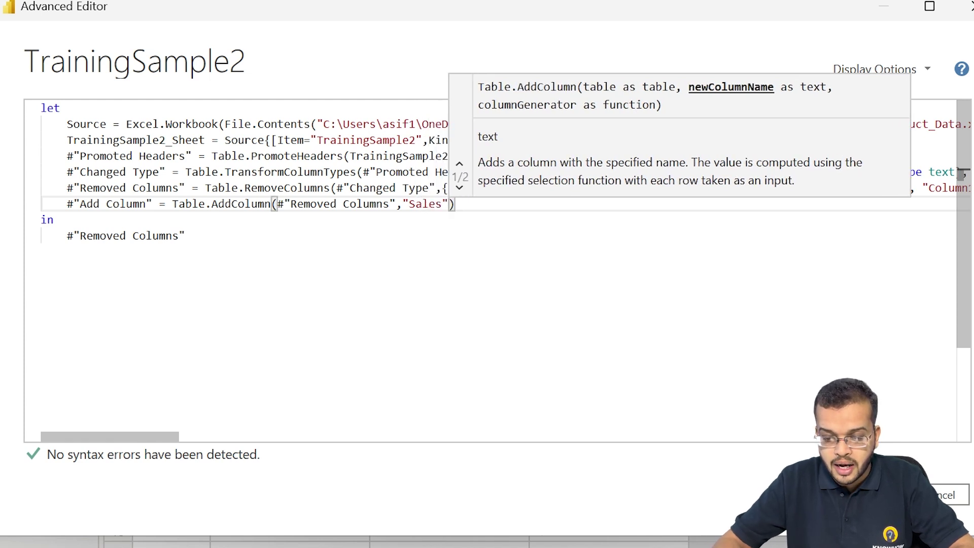
text(,)
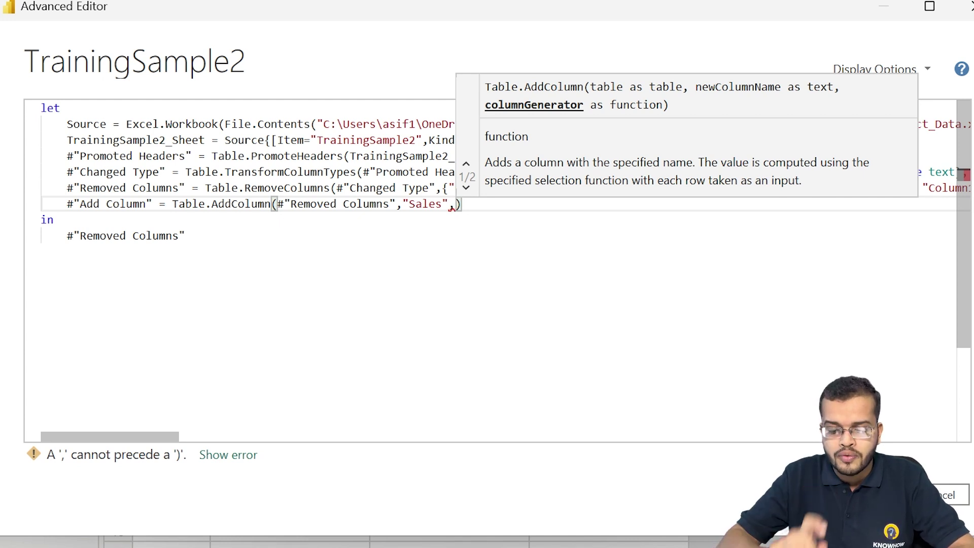
Complete the Table.AddColumn call with the column generator each[Listprice]*[orderqty].
text(each)
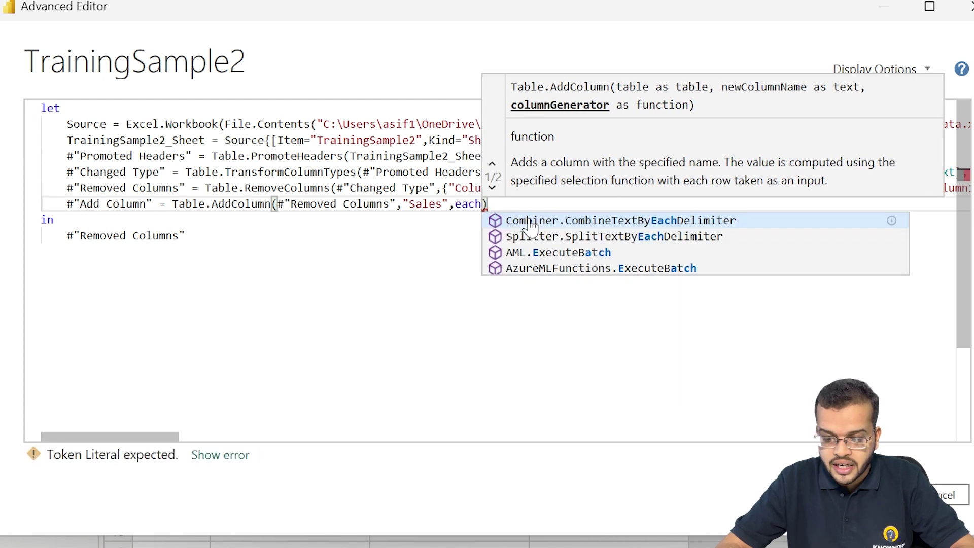
text([)
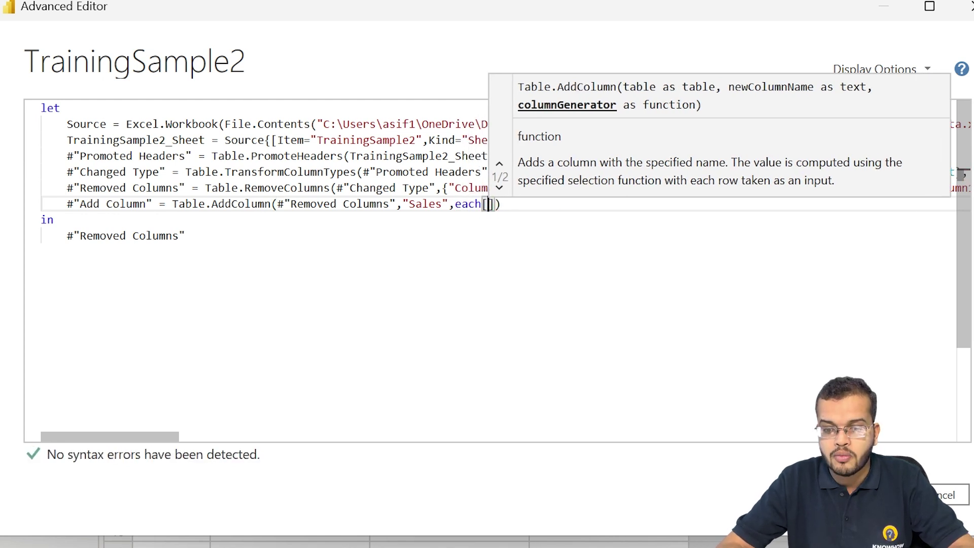
text(List)
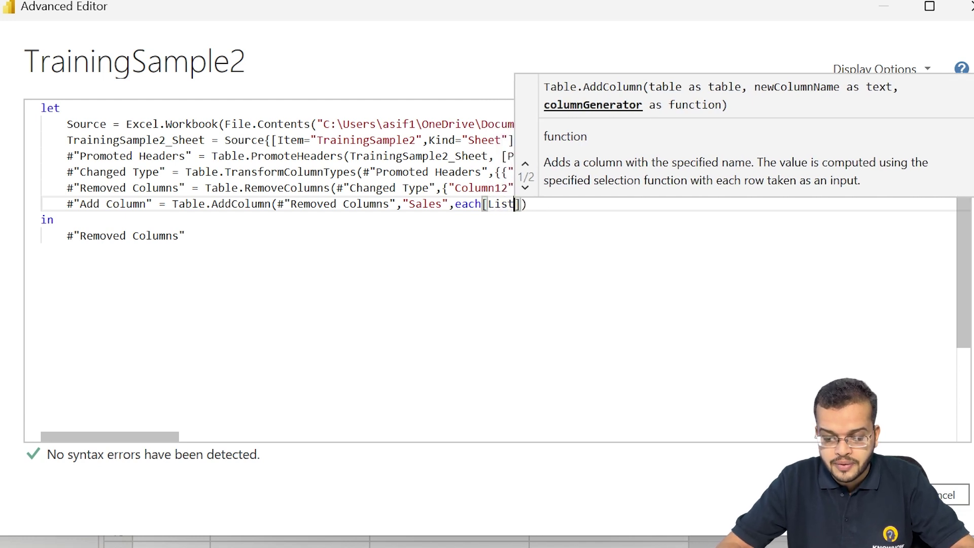
text(price)
key(Right)
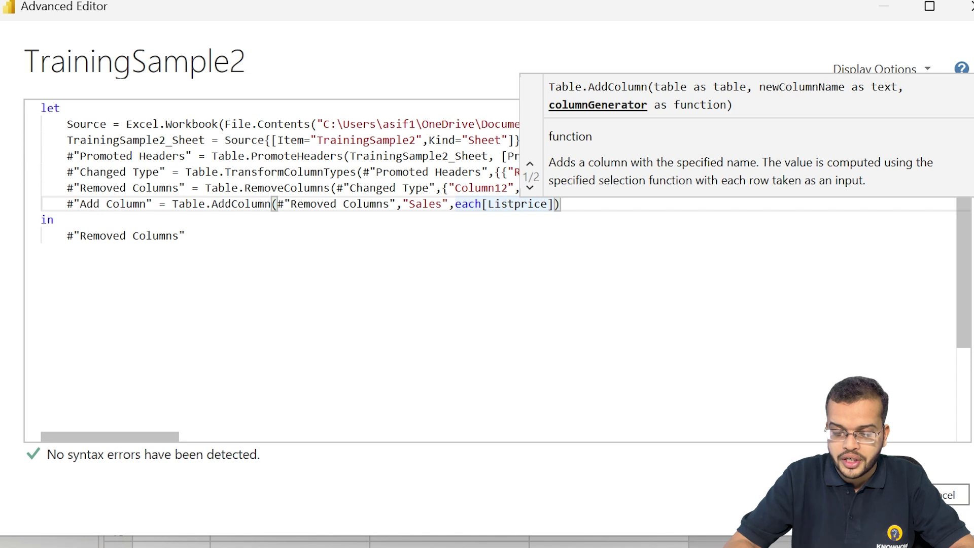
text(*[)
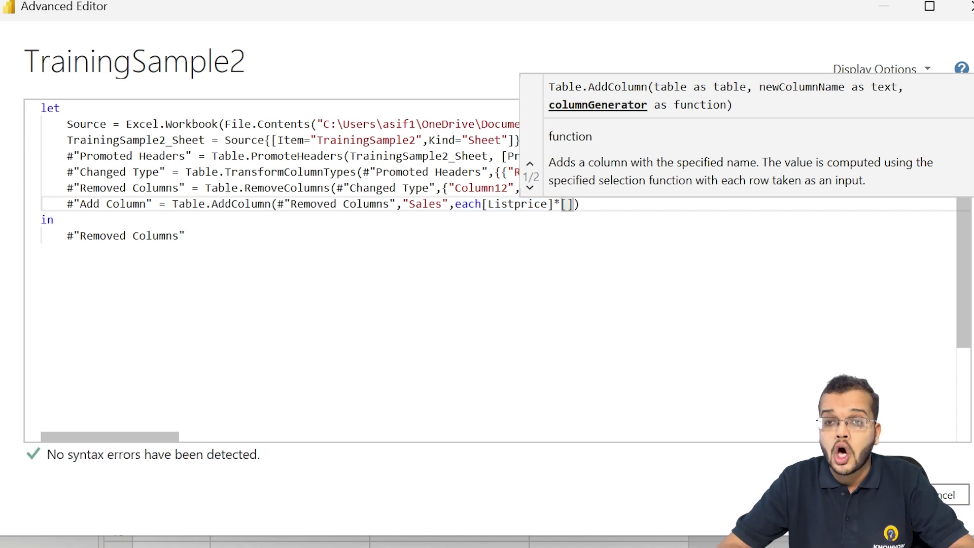
text(orderqty)
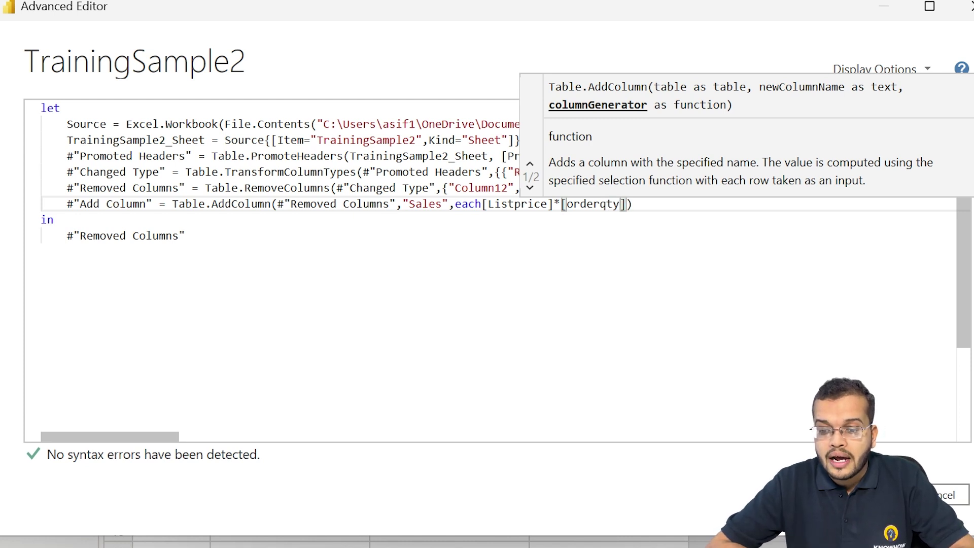
key(End)
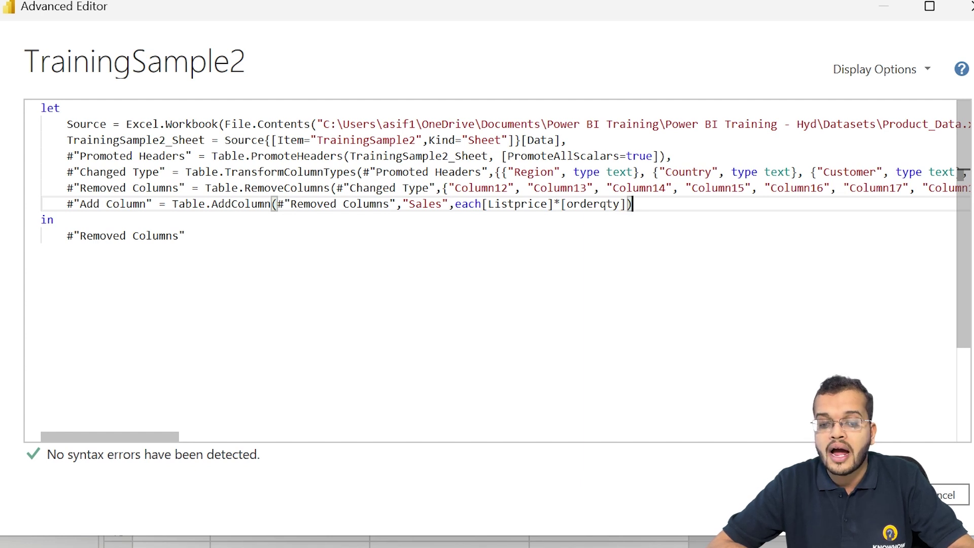
Replace the query output after the in keyword with #"Add Column" and apply the edited M code.
key(Down)
click(132, 204)
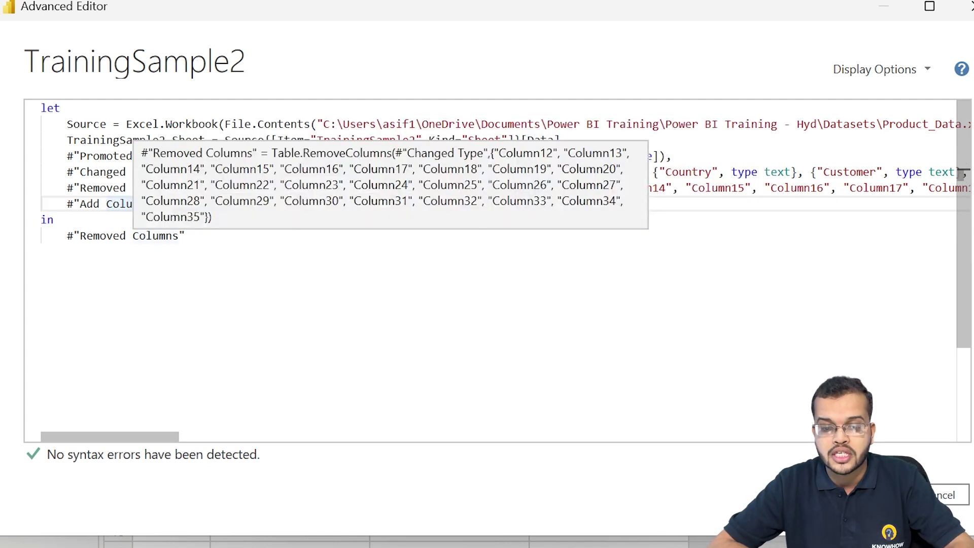
click(186, 235)
key(shift+Home)
key(End)
key(Left)
key(shift+Left)
key(shift+Left)
key(shift+Left)
key(shift+Left)
key(shift+Left)
key(shift+Left)
key(shift+Left)
key(shift+Left)
key(shift+Left)
key(shift+Left)
key(shift+Left)
key(shift+Left)
key(shift+Left)
key(shift+Left)
key(shift+Left)
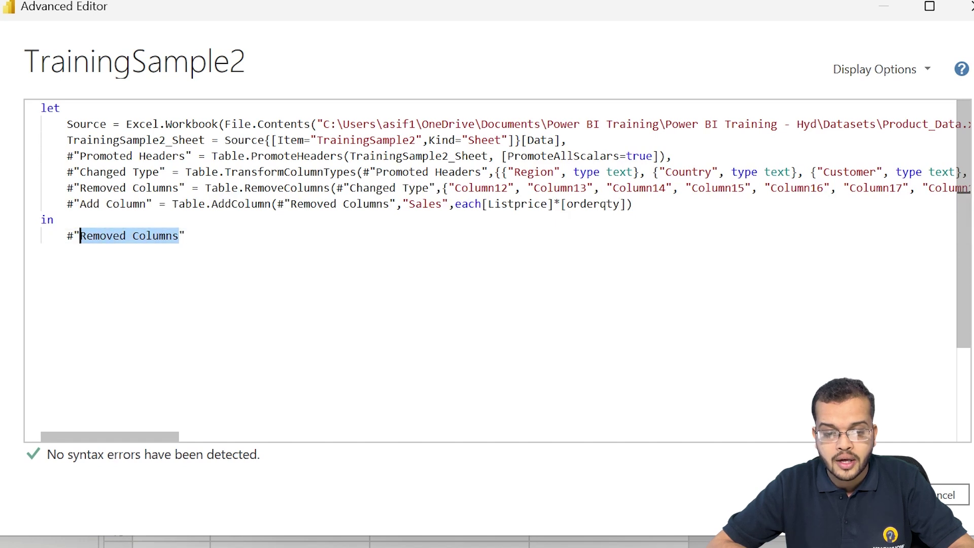
text(Add)
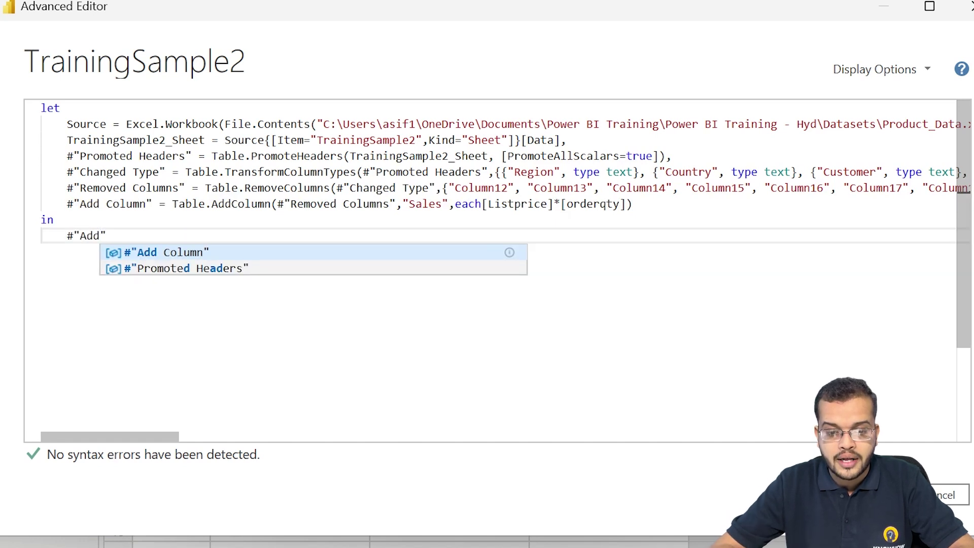
click(146, 257)
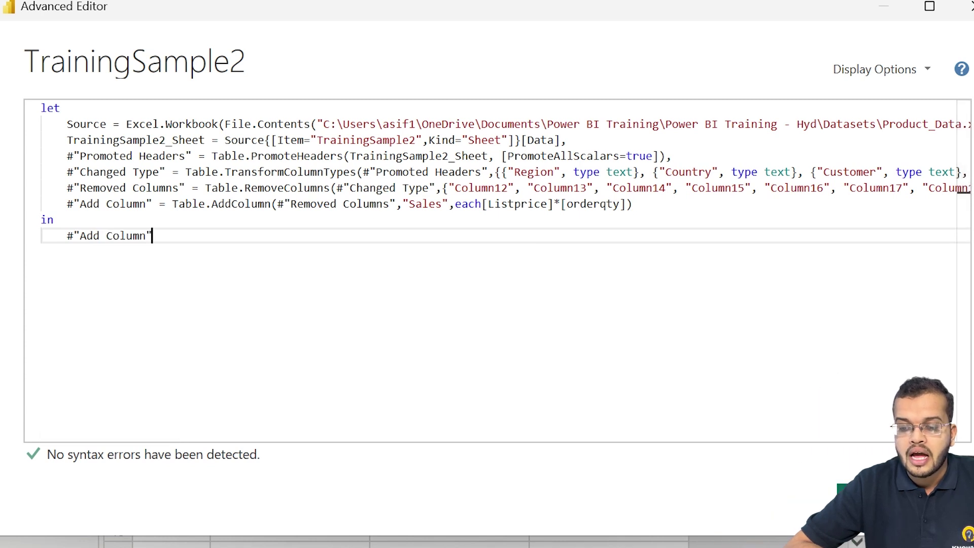
click(862, 496)
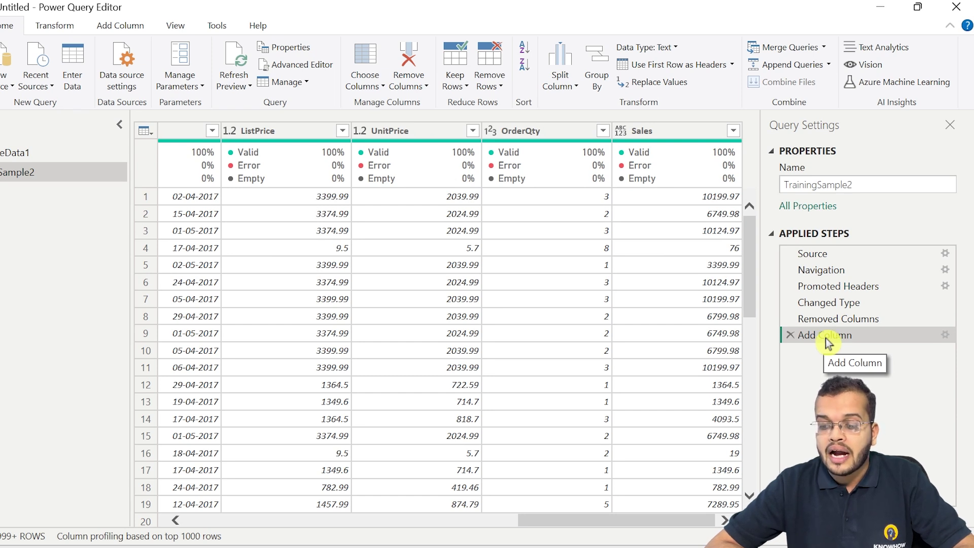
Examine the Sales column and its M code in the Advanced Editor, close the editor unchanged, and show the commands for adding columns.
click(681, 131)
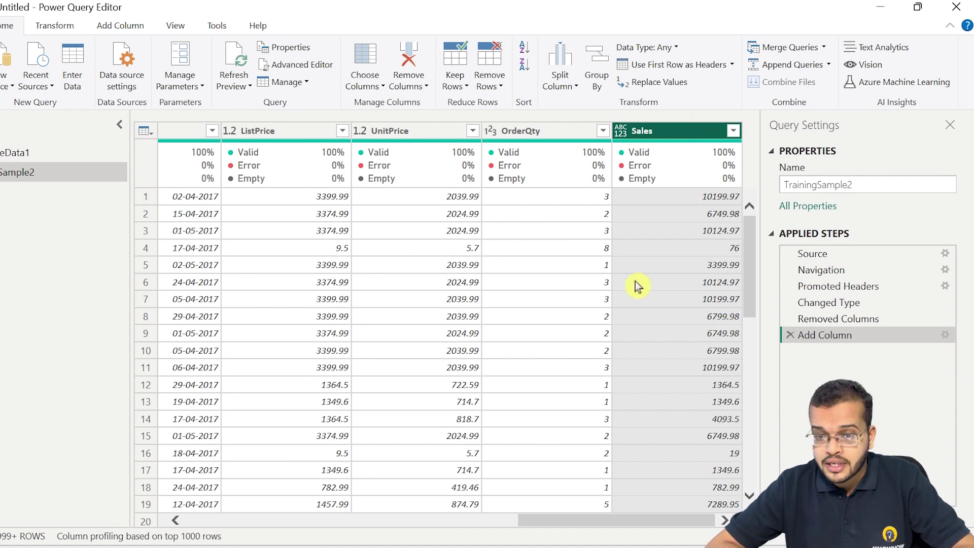
click(321, 65)
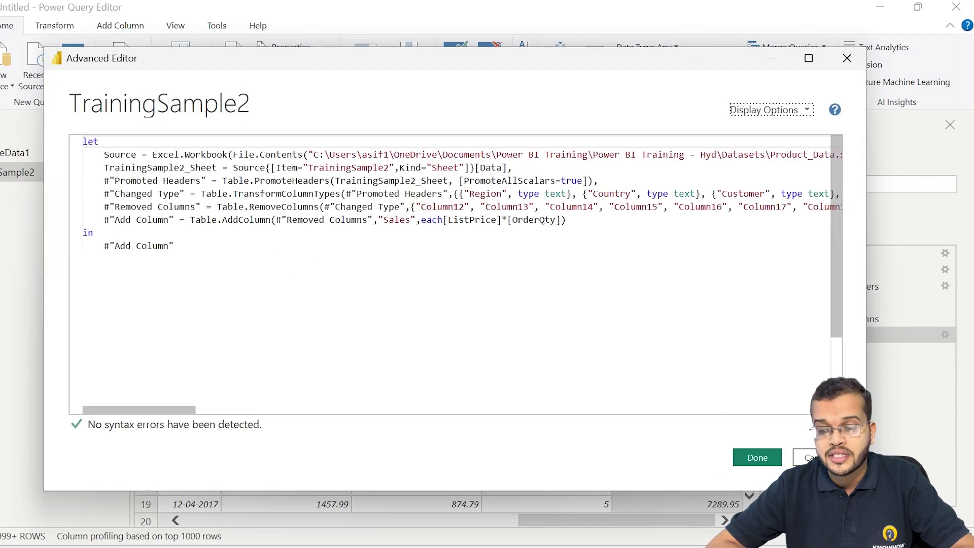
click(811, 457)
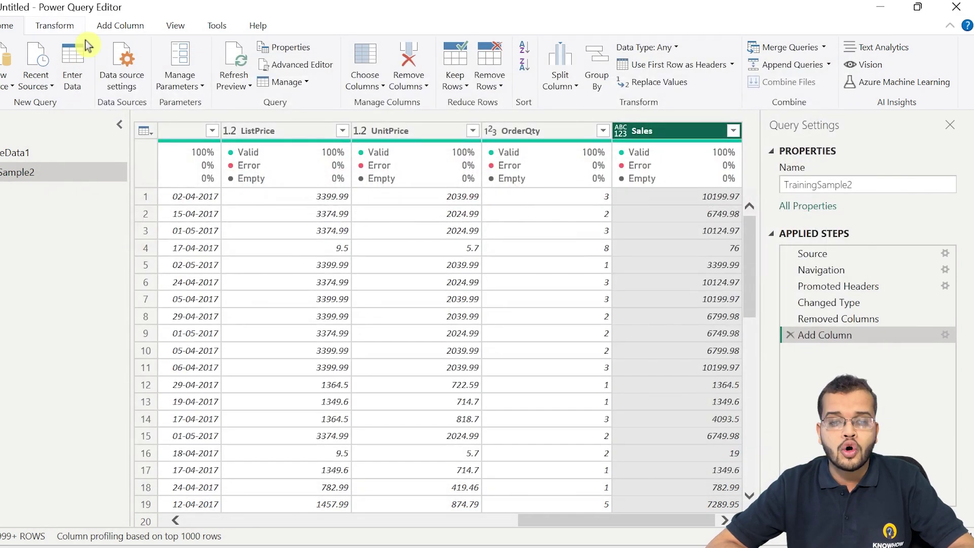
click(120, 25)
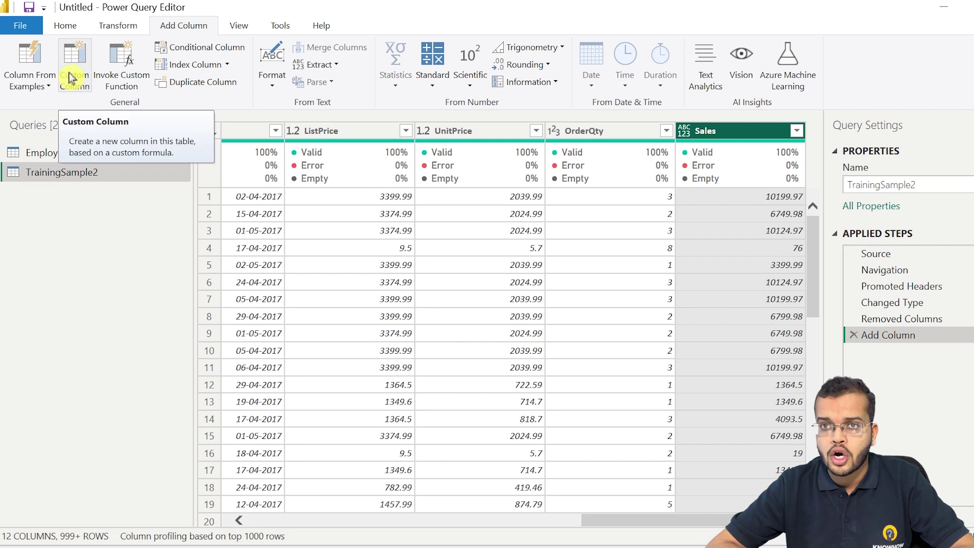